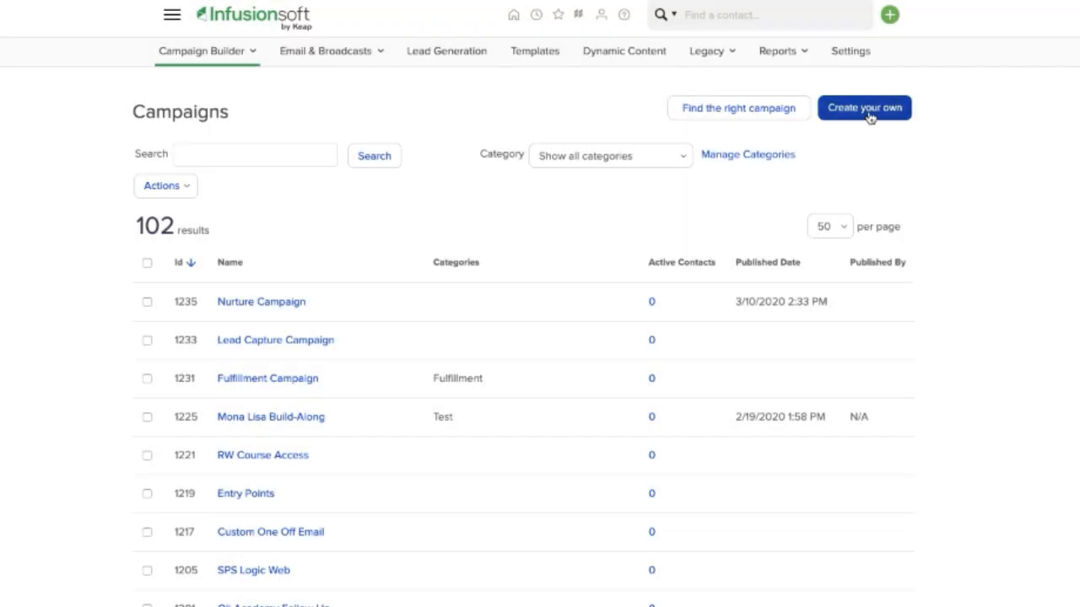
# - Create a new campaign from scratch and save it under the name "Customer Journey Val"
pyautogui.click(864, 110)
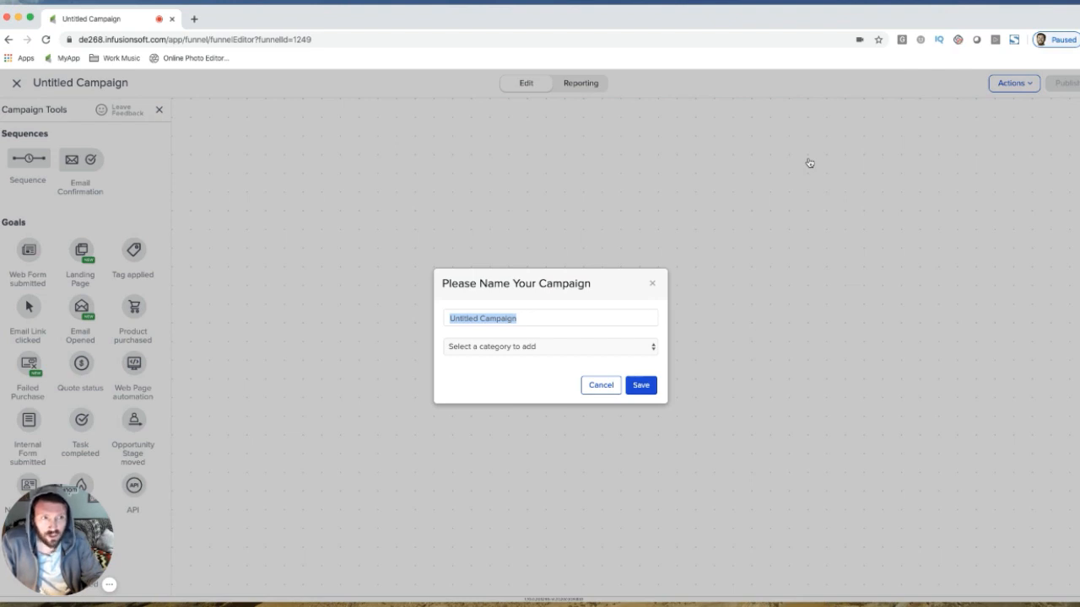
pyautogui.write('Customer Journey Val')
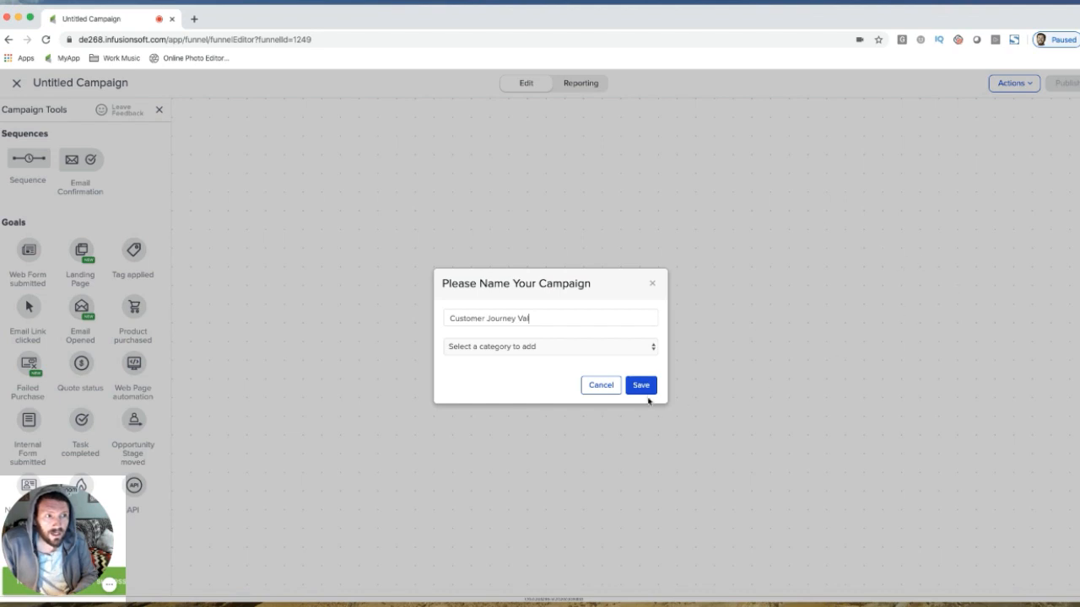
pyautogui.click(645, 390)
# - Place a Web Form submitted goal and a sequence side by side on the canvas and connect the goal to the sequence
pyautogui.moveTo(32, 270); pyautogui.dragTo(274, 175)
pyautogui.moveTo(29, 158); pyautogui.dragTo(397, 179)
pyautogui.moveTo(308, 187); pyautogui.dragTo(383, 187)
# - Rename the web form goal as "Opt In" and the connected sequence as "Delivery"
pyautogui.rightClick(296, 209)
pyautogui.click(294, 211)
pyautogui.write('Opt In')
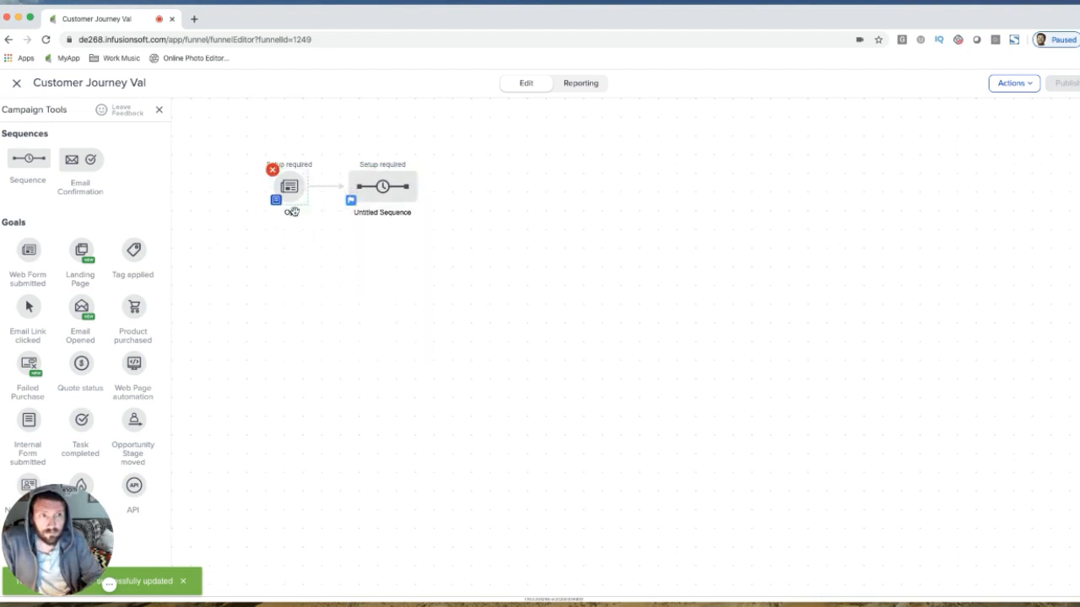
pyautogui.rightClick(391, 221)
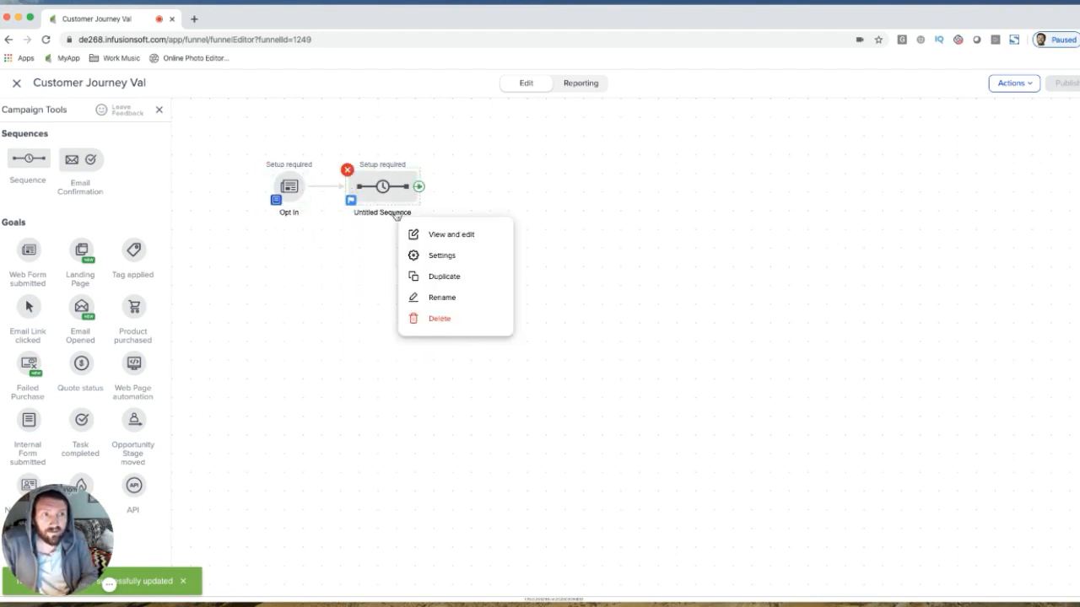
pyautogui.click(444, 296)
pyautogui.write('Delivery')
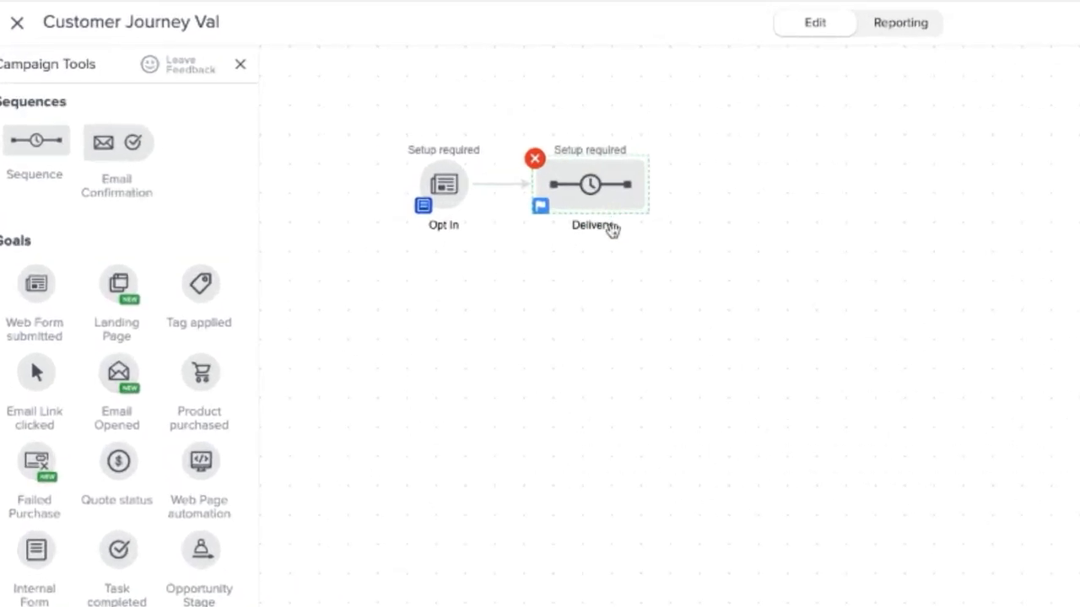
pyautogui.click(548, 387)
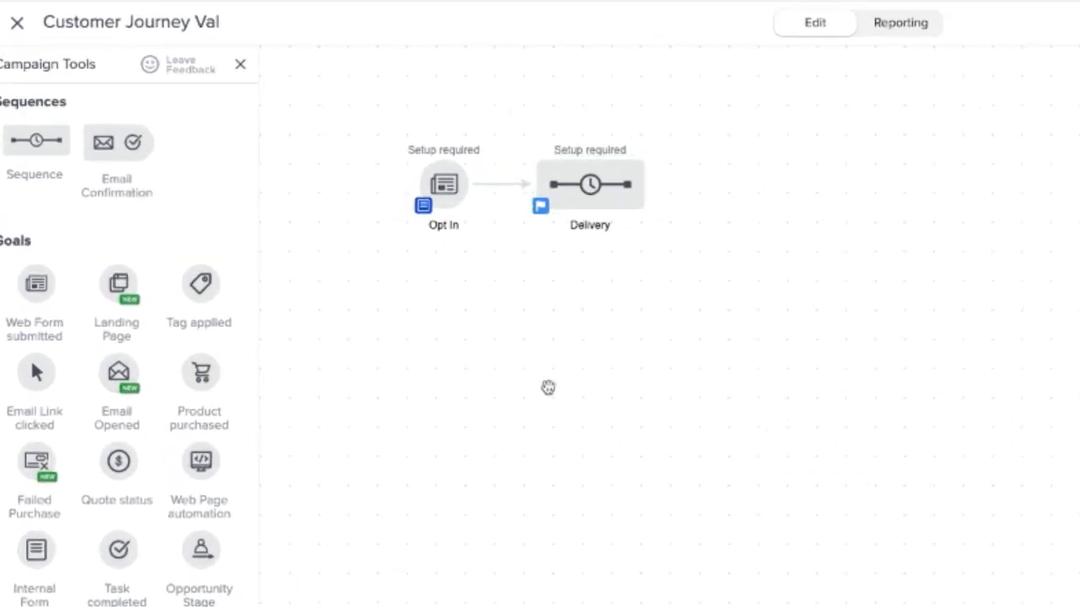
# - Add a Product purchased goal after the Delivery sequence, connect the two, and name the goal "Bought The Thing"
pyautogui.moveTo(199, 377); pyautogui.dragTo(736, 179)
pyautogui.moveTo(648, 188); pyautogui.dragTo(742, 186)
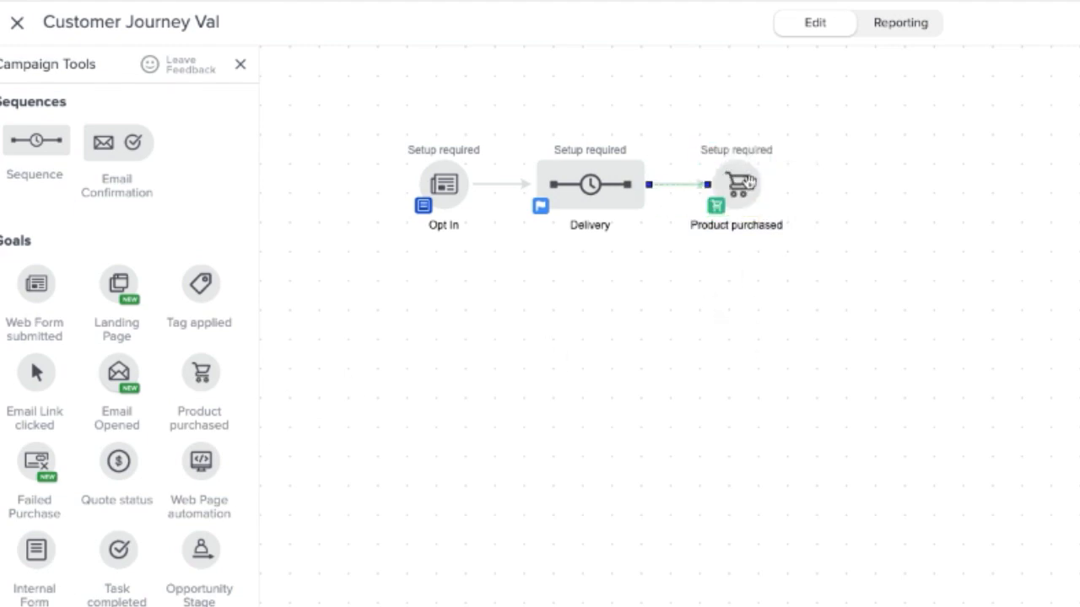
pyautogui.click(748, 233)
pyautogui.write('B')
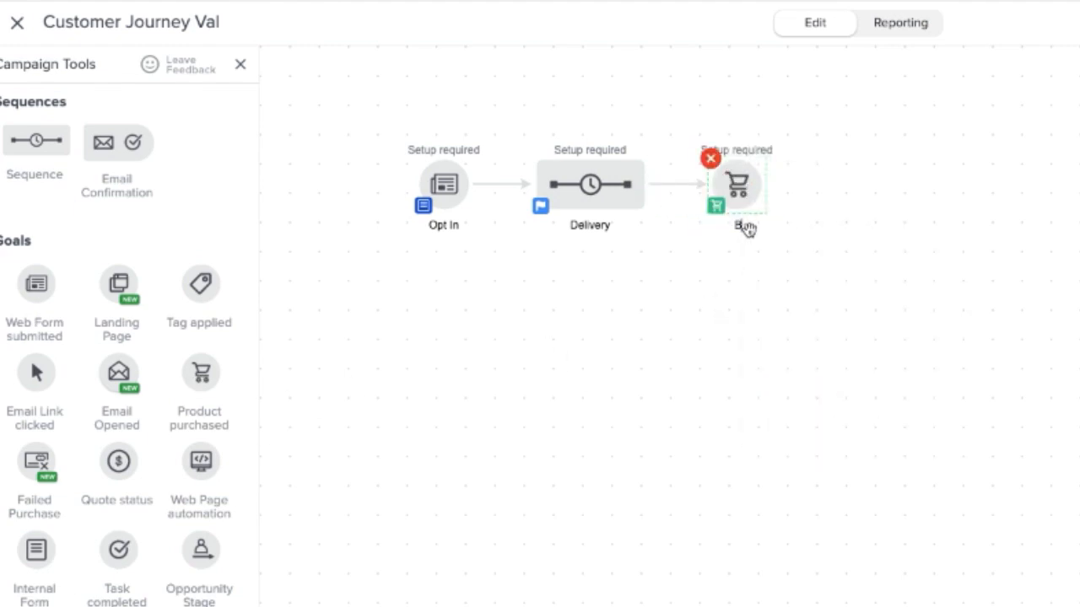
pyautogui.write('ought The Thing')
pyautogui.click(747, 252)
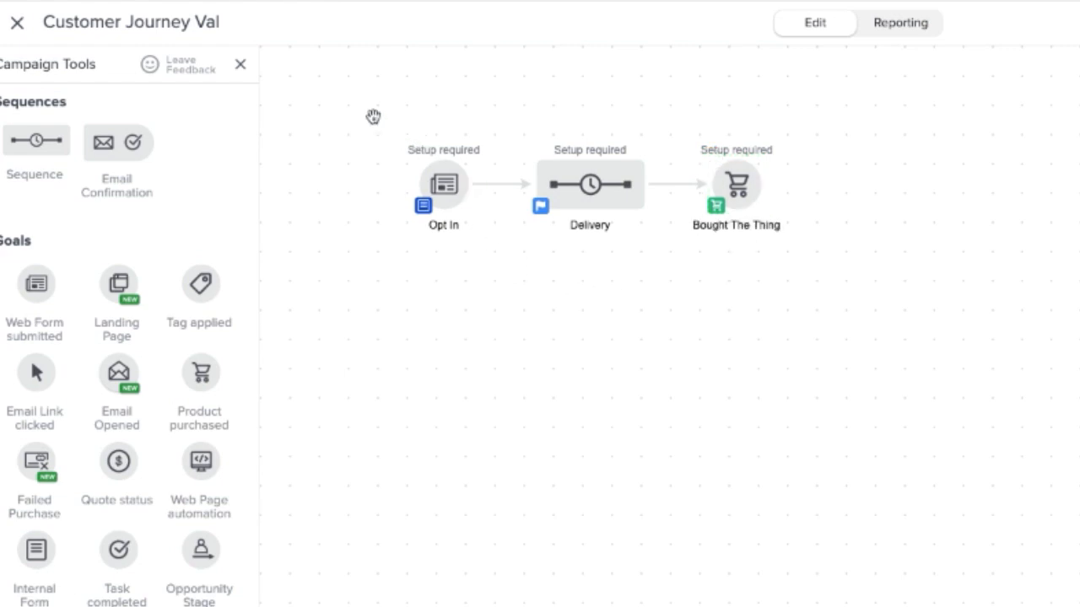
pyautogui.moveTo(373, 116); pyautogui.dragTo(498, 264)
pyautogui.click(498, 265)
pyautogui.moveTo(509, 132); pyautogui.dragTo(658, 247)
pyautogui.moveTo(673, 131); pyautogui.dragTo(829, 275)
pyautogui.click(829, 275)
# - Move the Bought The Thing goal farther away from the Delivery sequence along the same row
pyautogui.moveTo(730, 194); pyautogui.dragTo(847, 194)
pyautogui.click(731, 330)
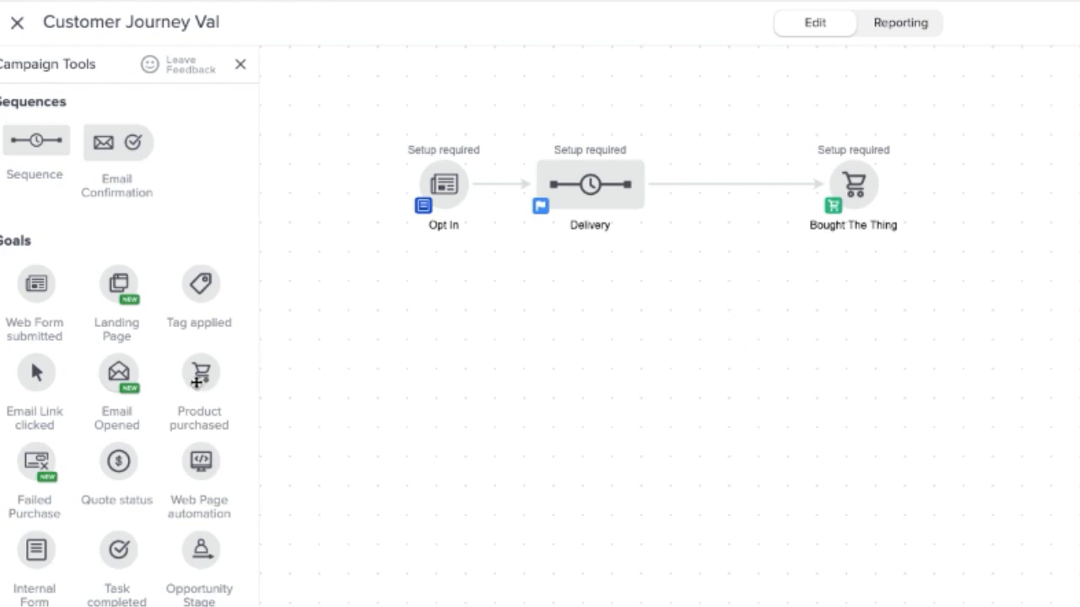
# - Start a second row well below Opt In with a Product purchased goal connected to a new sequence beside it
pyautogui.moveTo(196, 383); pyautogui.dragTo(444, 536)
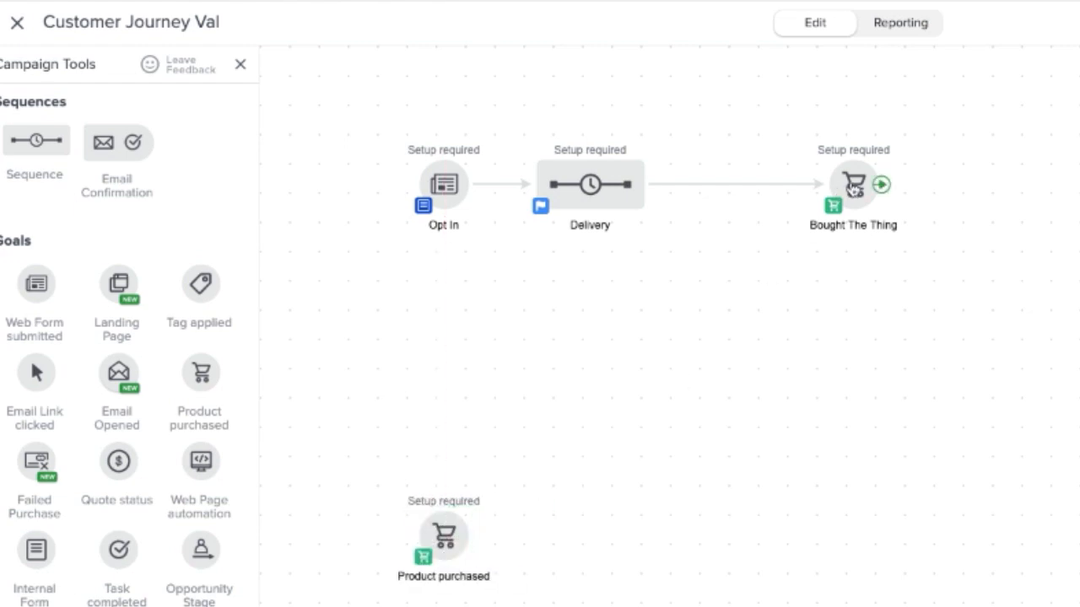
pyautogui.click(853, 187)
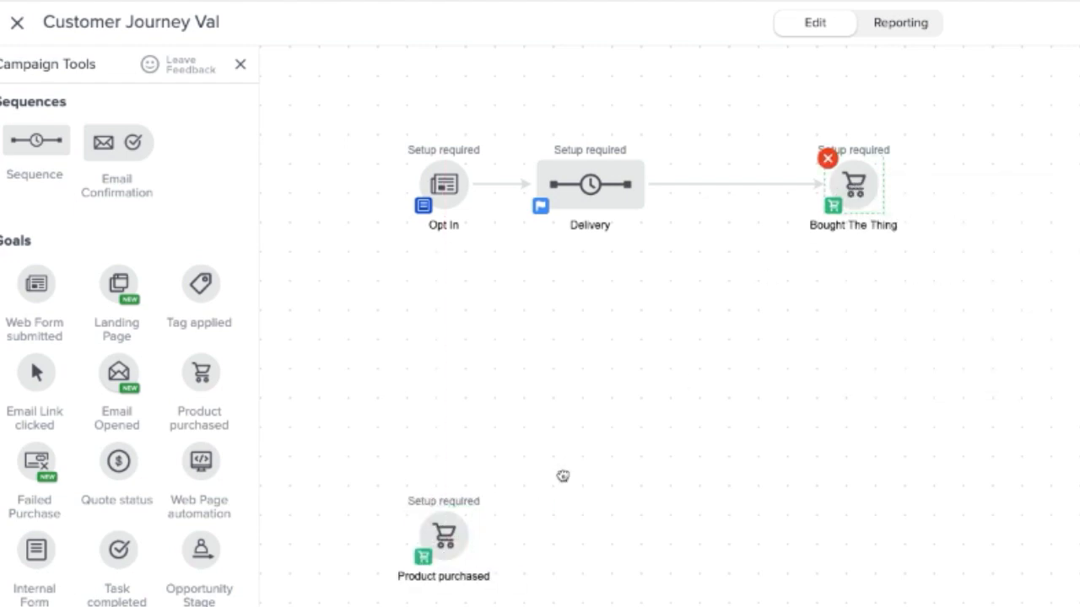
pyautogui.click(444, 536)
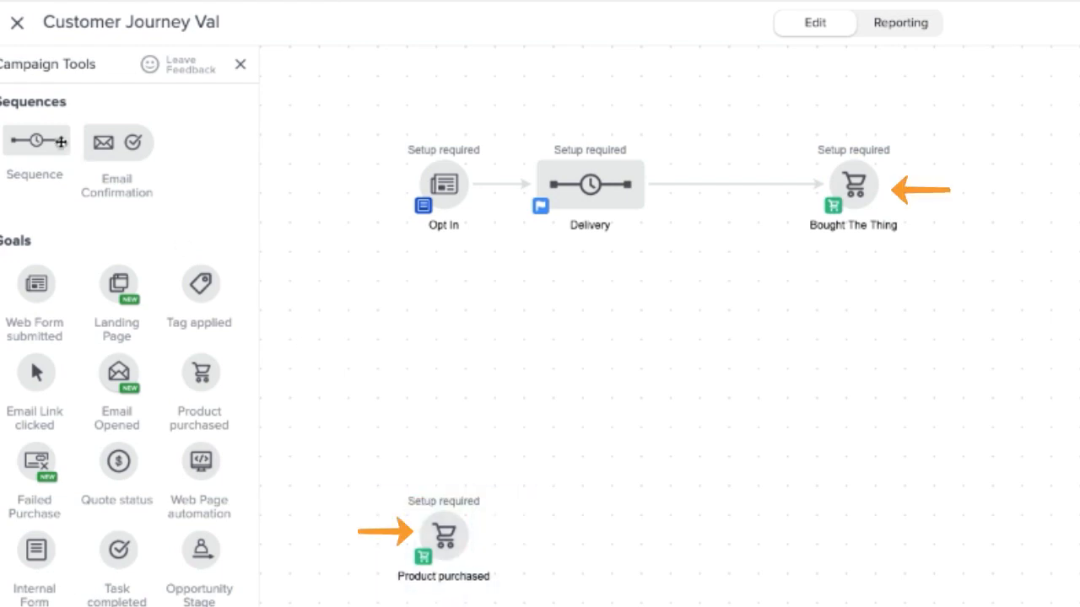
pyautogui.moveTo(36, 140); pyautogui.dragTo(559, 514)
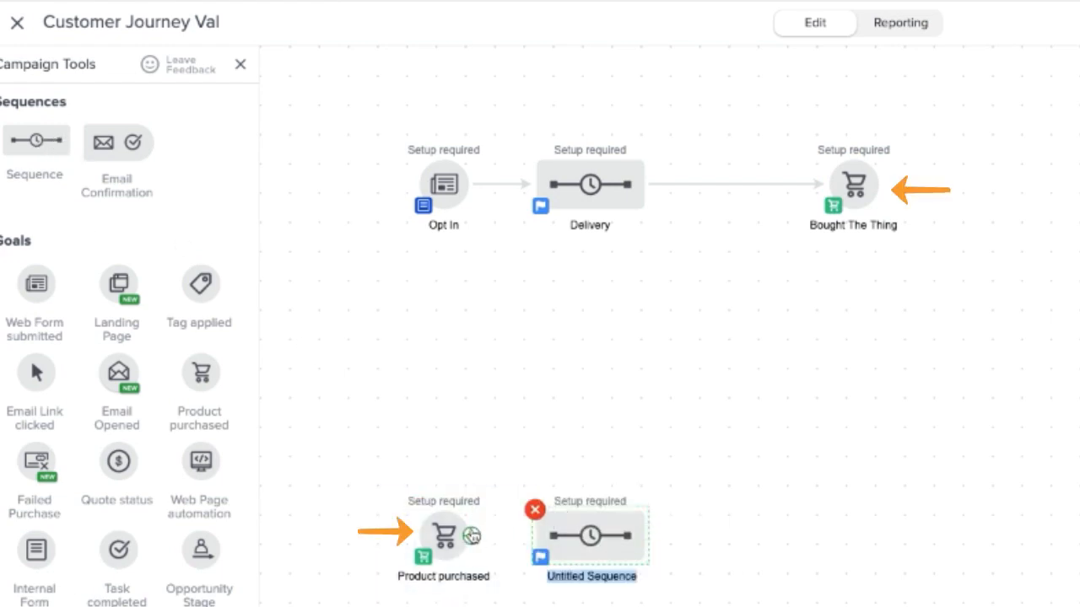
pyautogui.moveTo(473, 535); pyautogui.dragTo(586, 539)
# - Rename the second row's sequence as "Fulfillment"
pyautogui.click(591, 578)
pyautogui.click(591, 579)
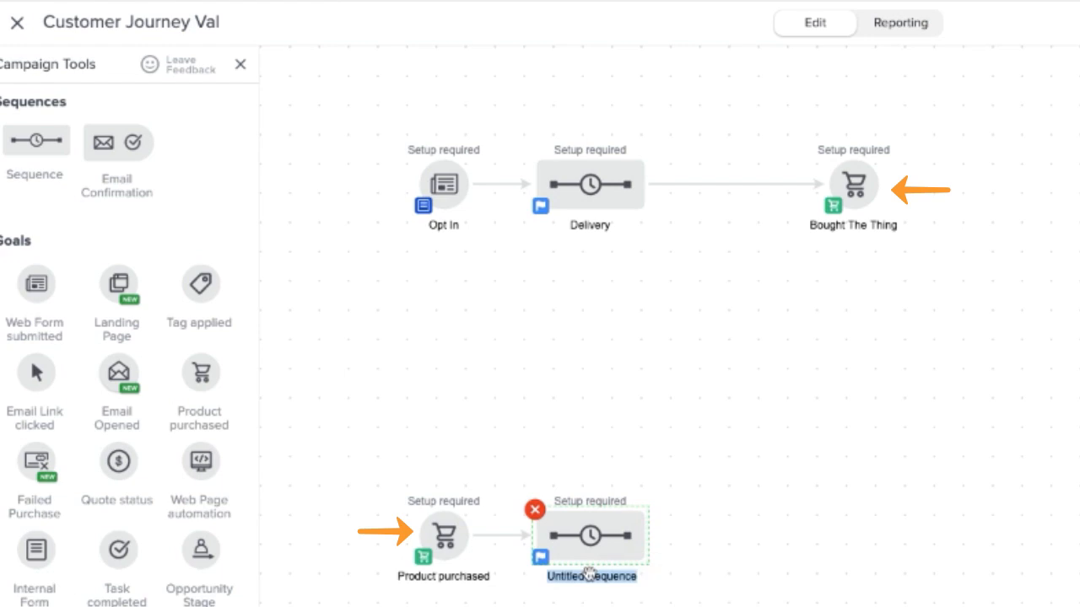
pyautogui.press('BackSpace')
pyautogui.write('Fulfillment')
pyautogui.press('Return')
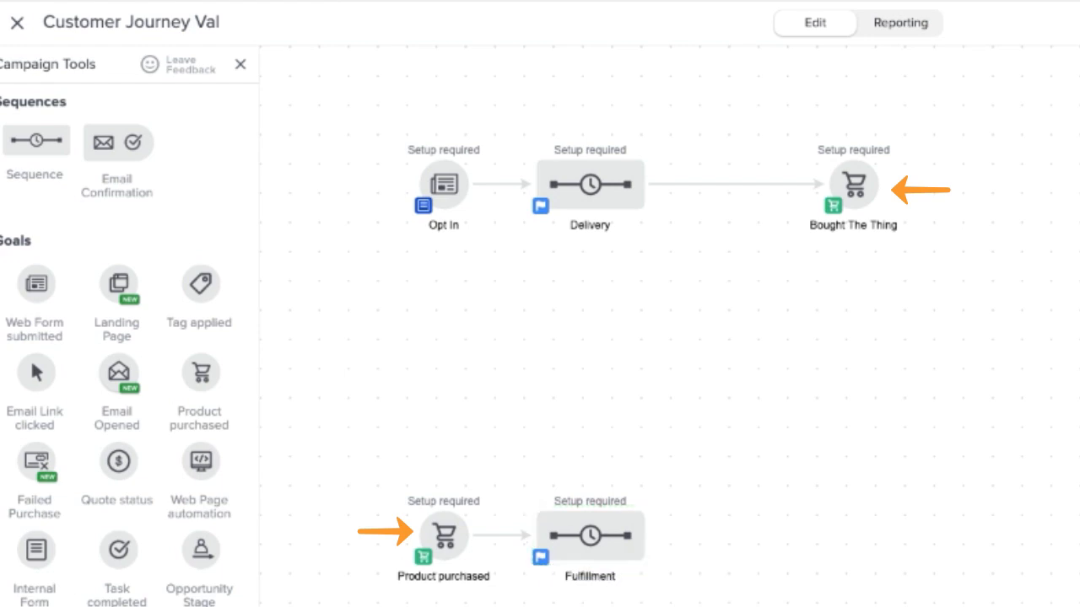
pyautogui.click(572, 532)
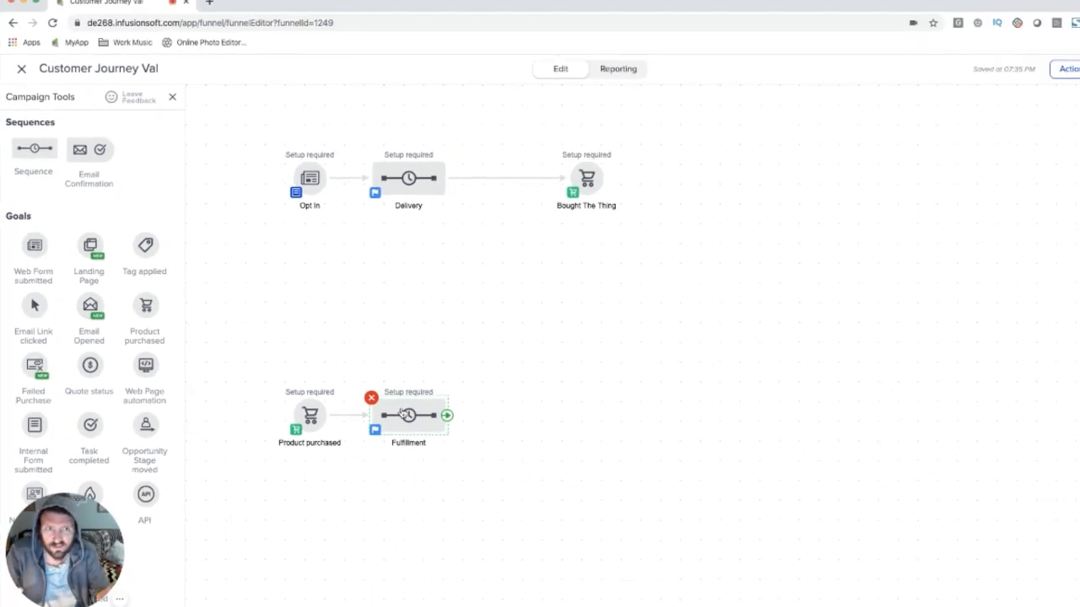
pyautogui.click(491, 481)
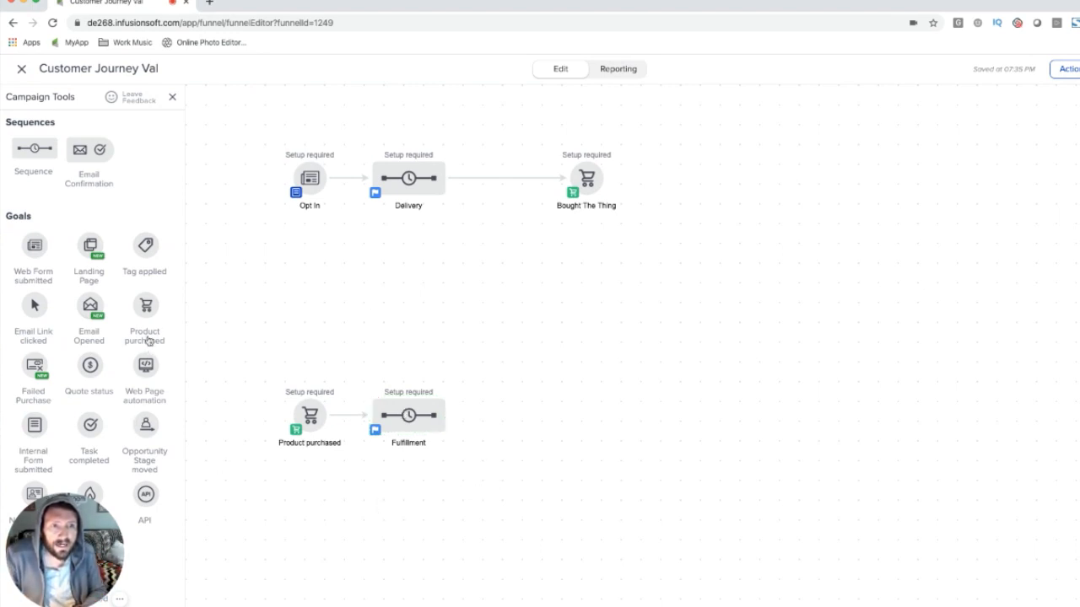
# - Add a Product purchased goal after the Fulfillment sequence, connect the two, and name the goal "Signed Up As Member"
pyautogui.moveTo(146, 311); pyautogui.dragTo(514, 407)
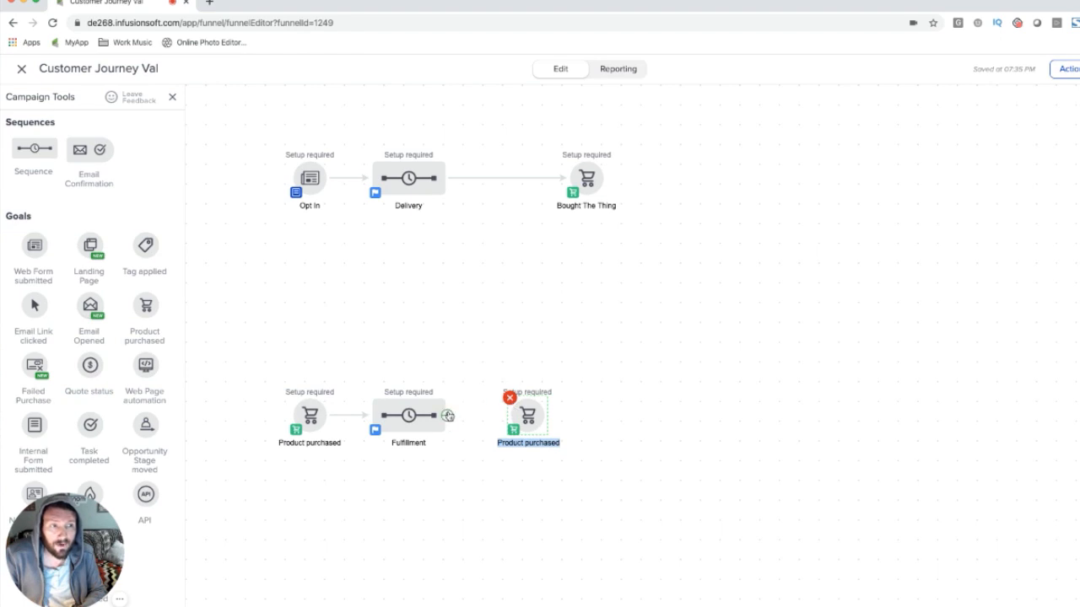
pyautogui.moveTo(448, 416); pyautogui.dragTo(532, 419)
pyautogui.doubleClick(533, 446)
pyautogui.write('S')
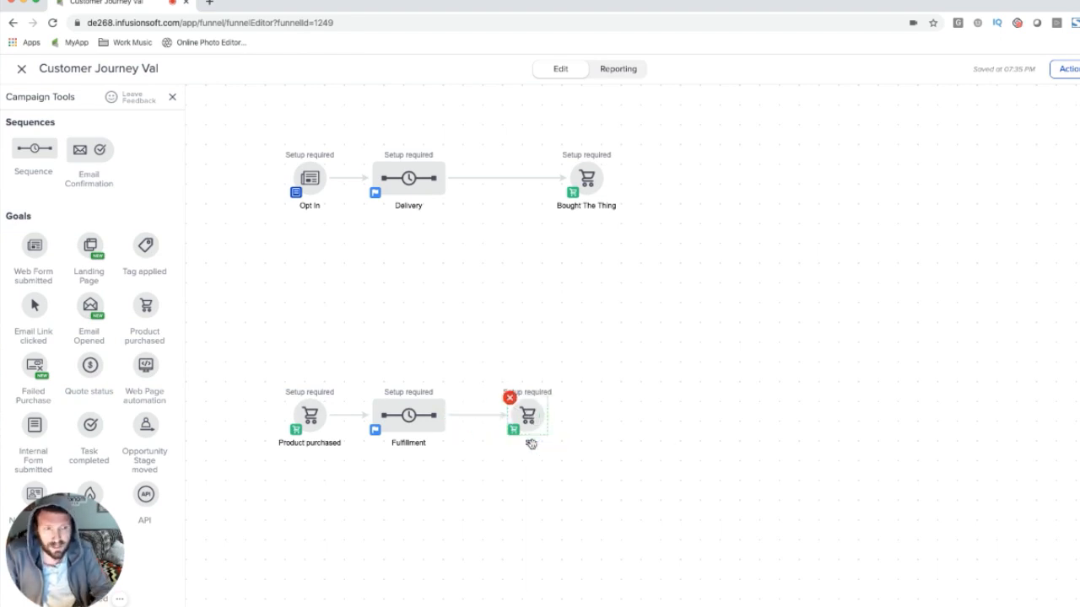
pyautogui.write('igned Up As Member')
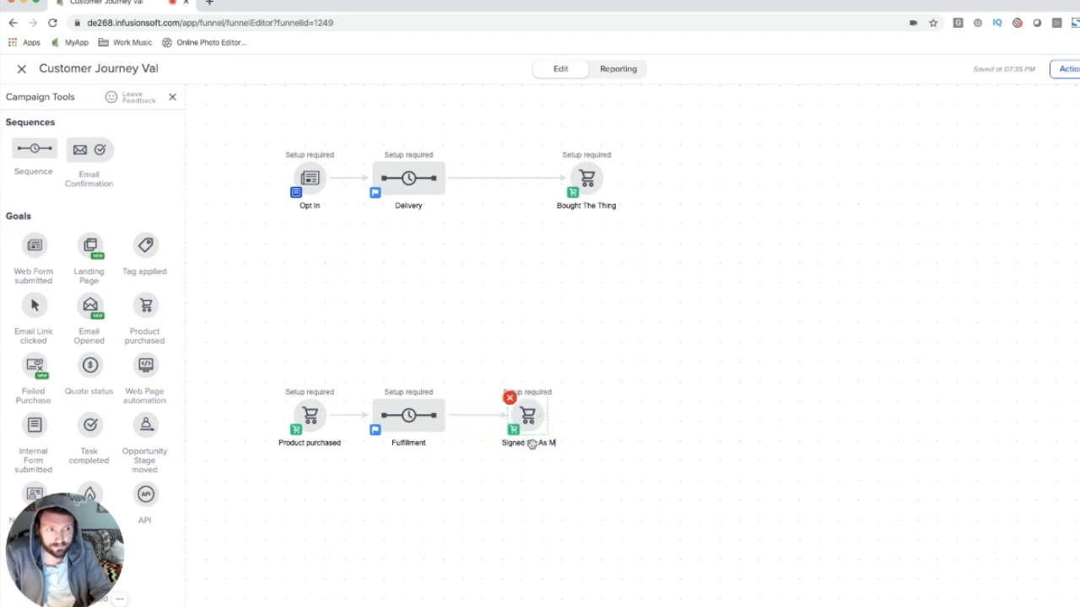
pyautogui.click(524, 475)
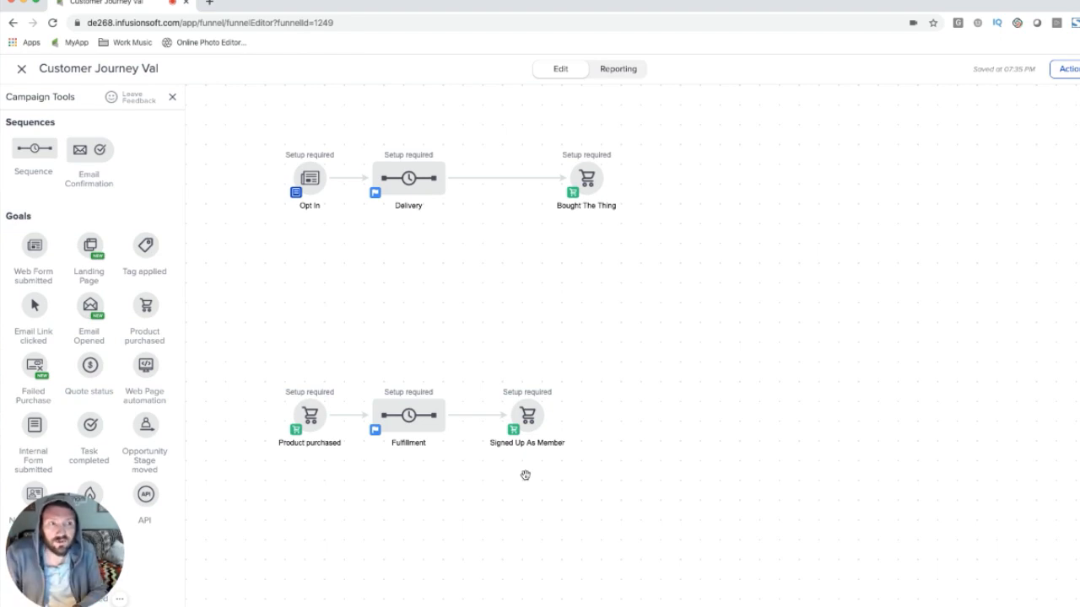
# - Space out the second row by shifting Fulfillment slightly outward and aligning Signed Up As Member beneath Bought The Thing
pyautogui.moveTo(600, 463); pyautogui.dragTo(350, 377)
pyautogui.moveTo(397, 410); pyautogui.dragTo(417, 411)
pyautogui.click(434, 479)
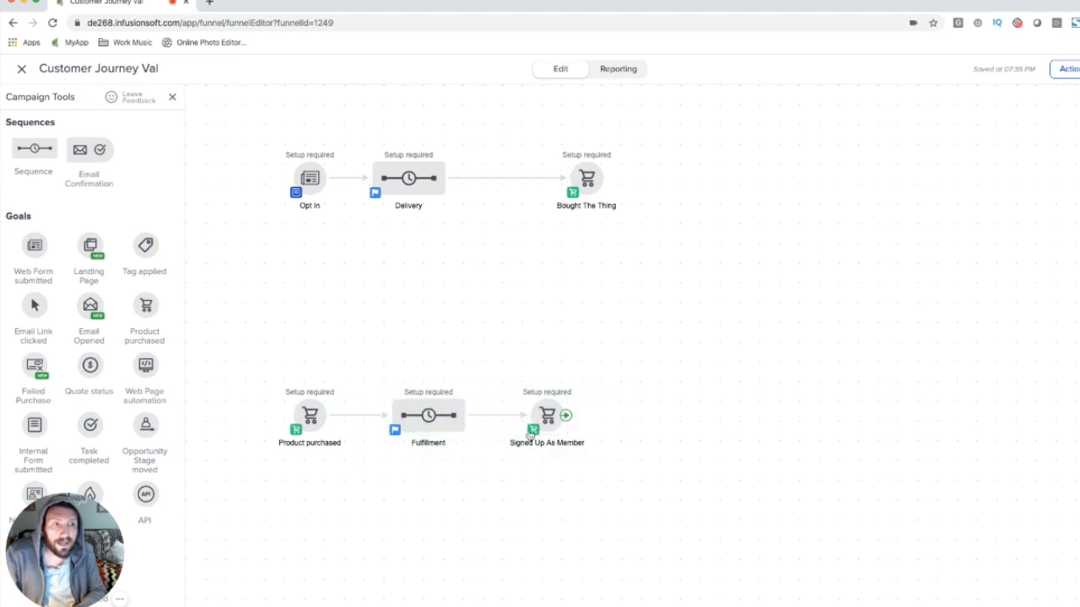
pyautogui.moveTo(540, 422); pyautogui.dragTo(604, 422)
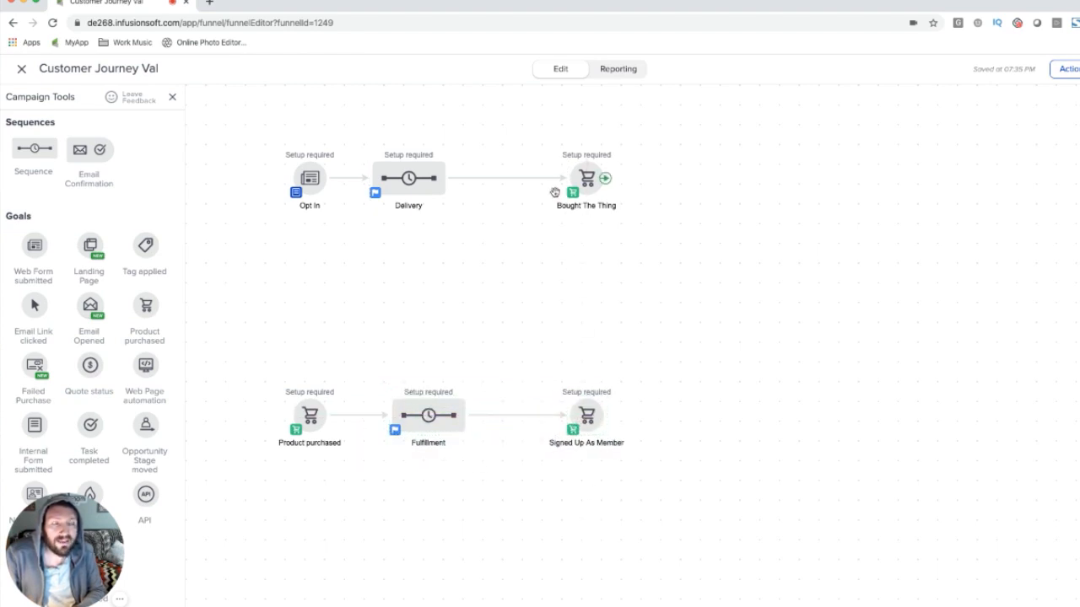
# - Configure the Bought The Thing goal for a specific product purchase of "A - Test Product" and save it
pyautogui.click(590, 184)
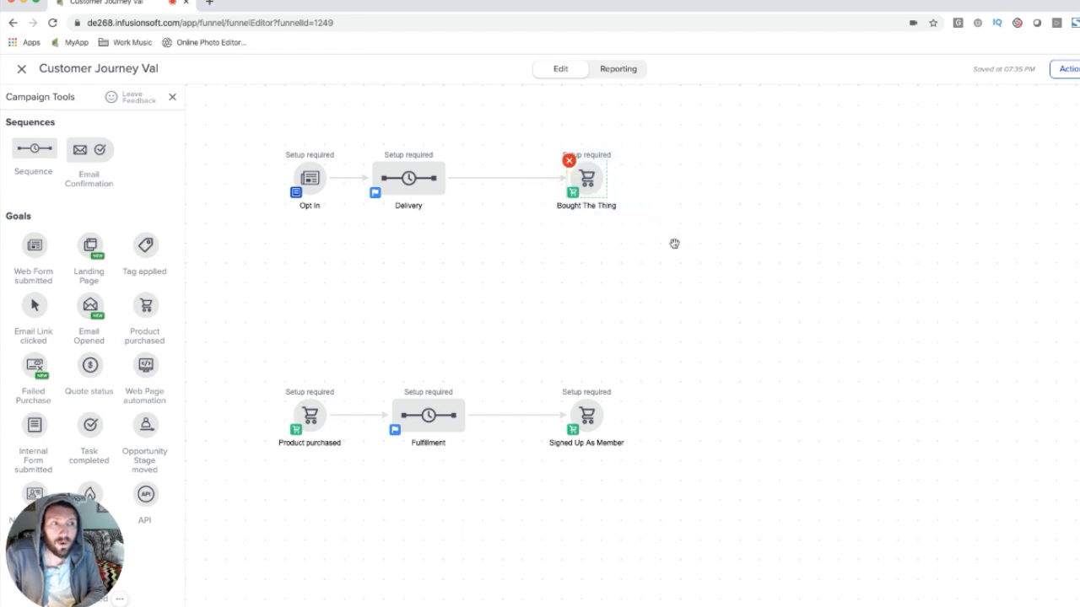
pyautogui.rightClick(593, 184)
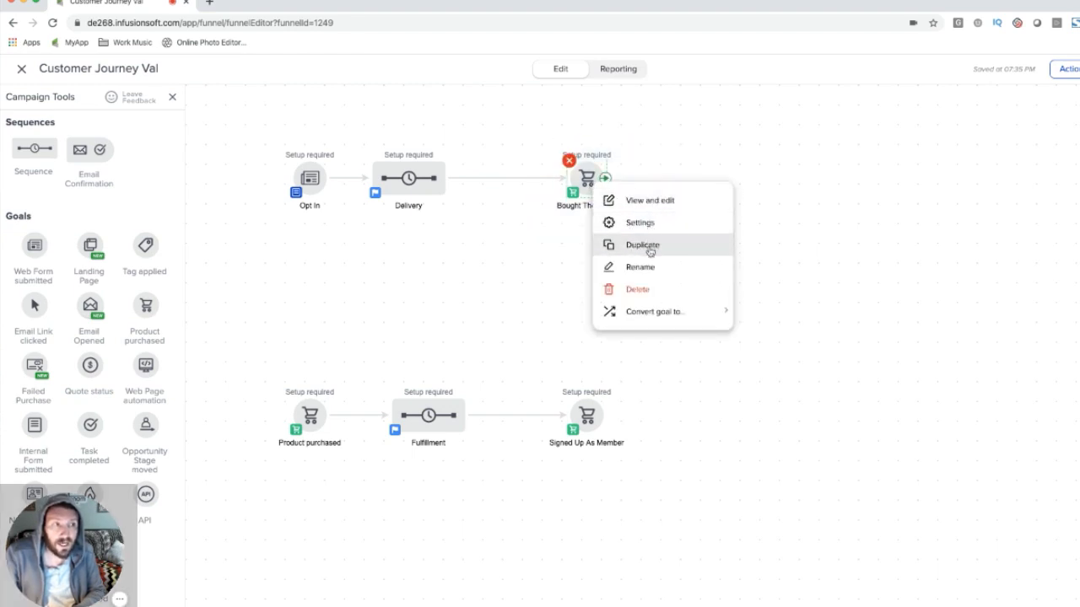
pyautogui.click(656, 204)
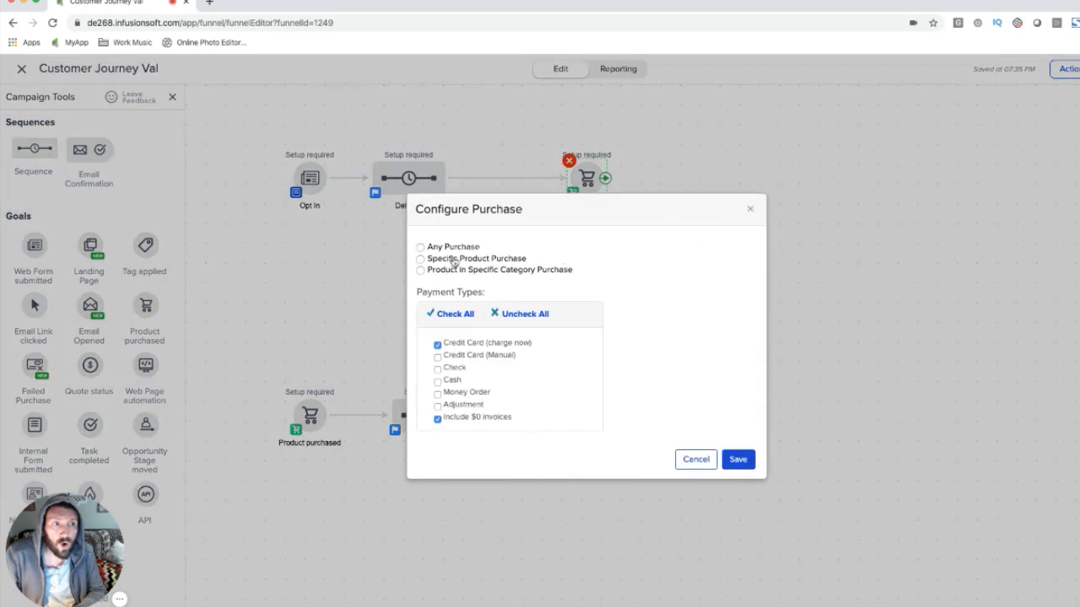
pyautogui.click(453, 260)
pyautogui.click(477, 279)
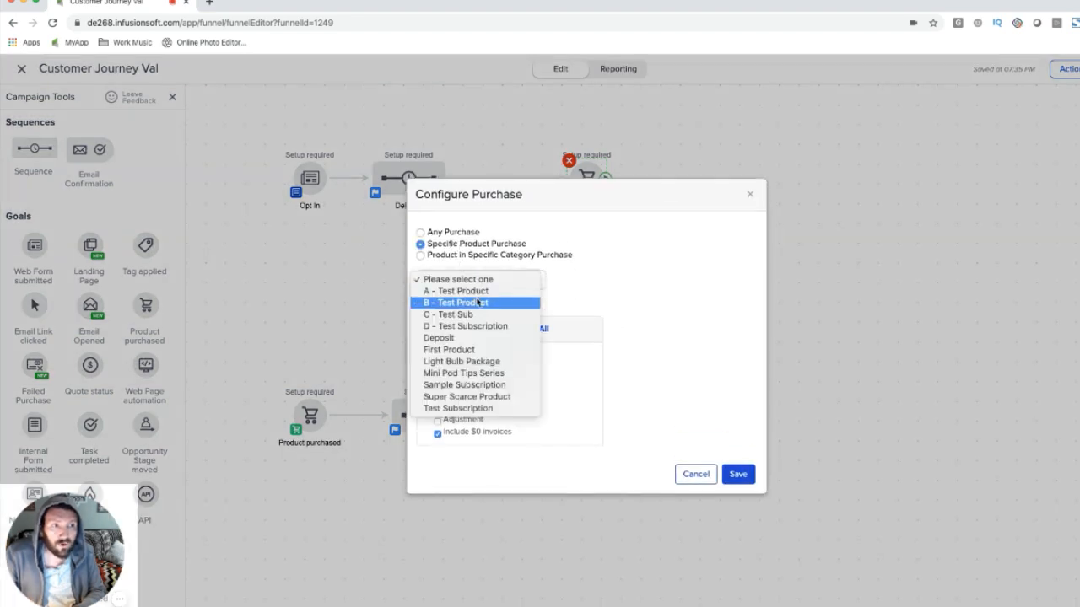
pyautogui.click(477, 290)
pyautogui.click(737, 474)
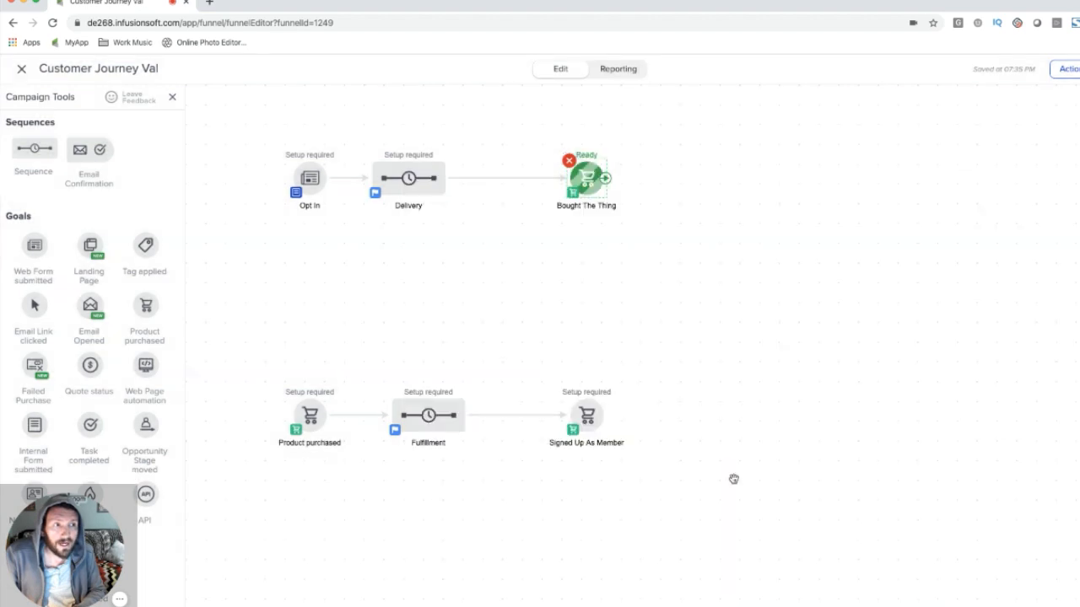
# - Configure the Product purchased goal before Fulfillment for a specific product purchase of "A - Test Product" and save it
pyautogui.rightClick(309, 413)
pyautogui.click(336, 425)
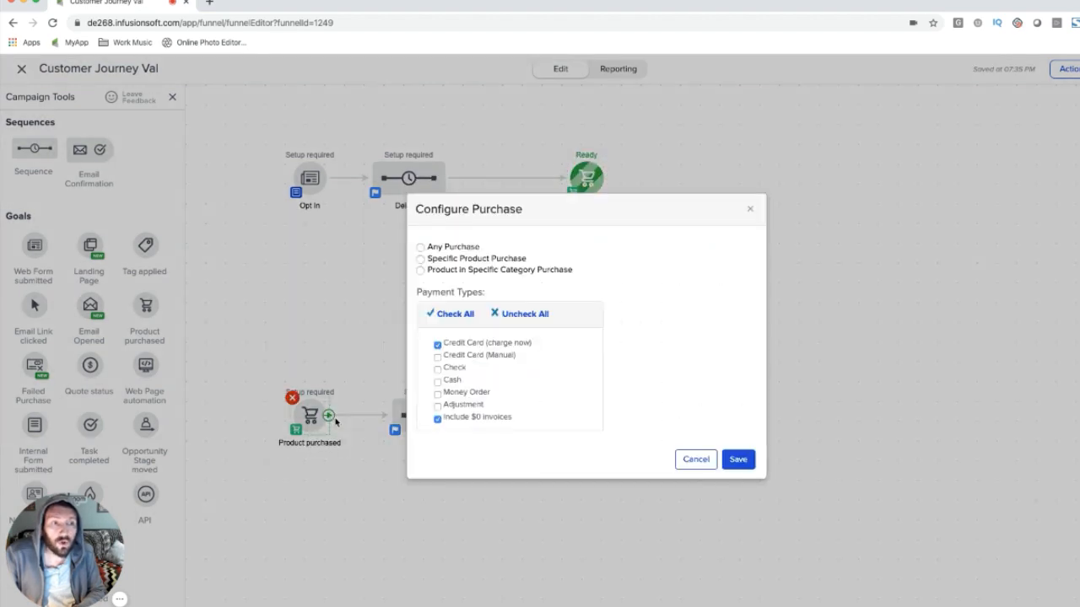
pyautogui.click(448, 260)
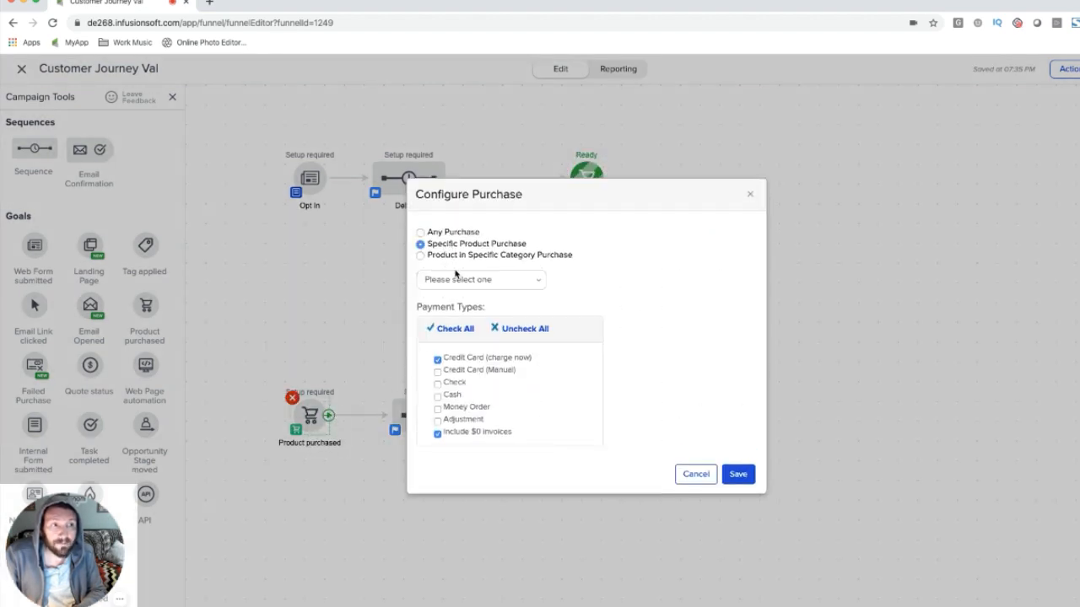
pyautogui.click(507, 282)
pyautogui.click(503, 293)
pyautogui.click(737, 474)
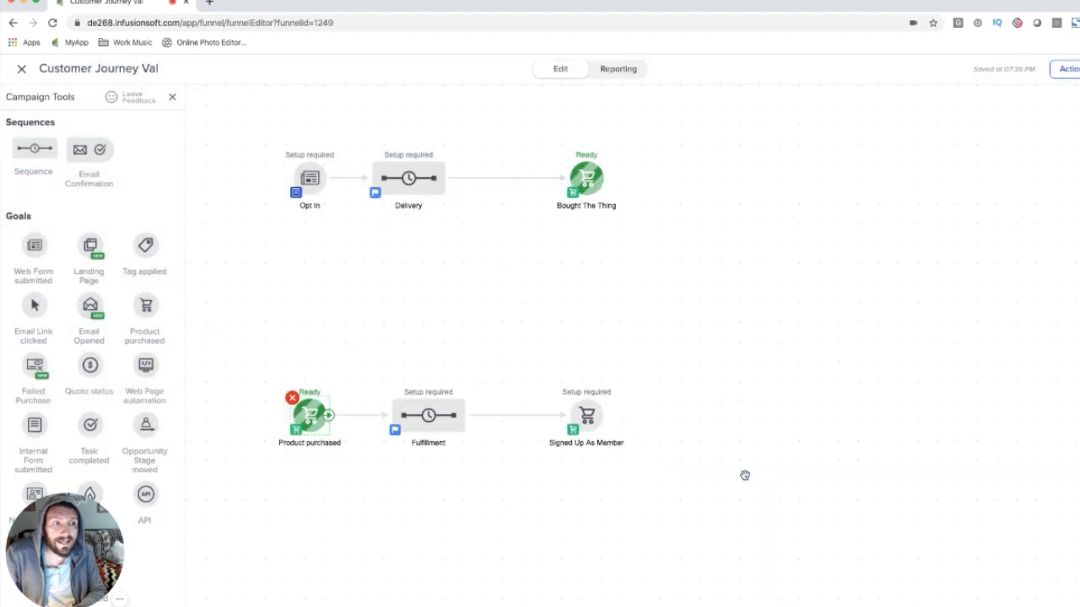
pyautogui.moveTo(535, 150); pyautogui.dragTo(635, 226)
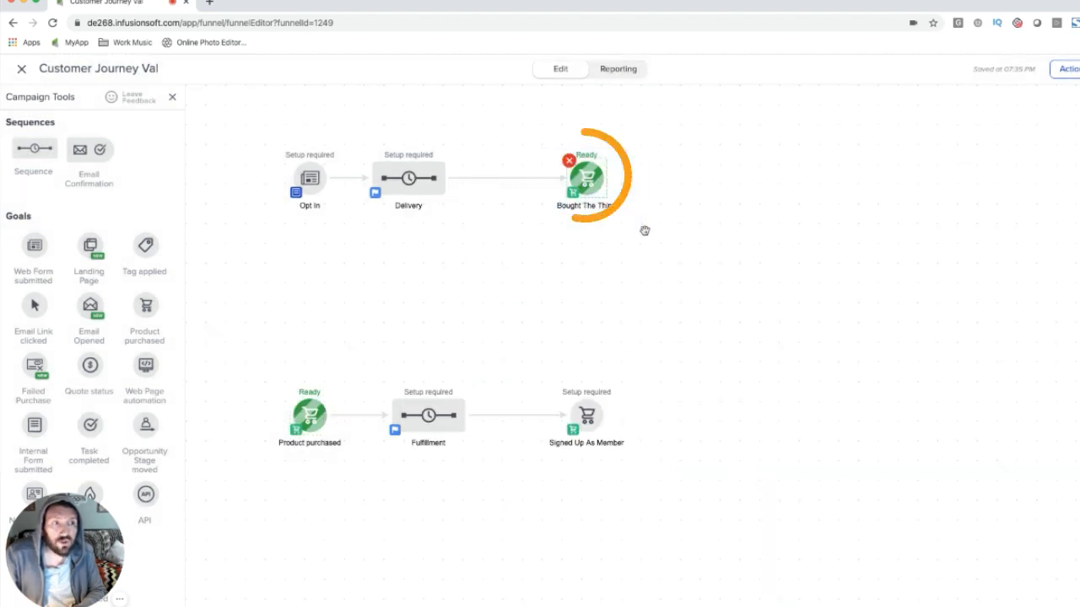
pyautogui.moveTo(254, 384); pyautogui.dragTo(357, 471)
pyautogui.click(357, 471)
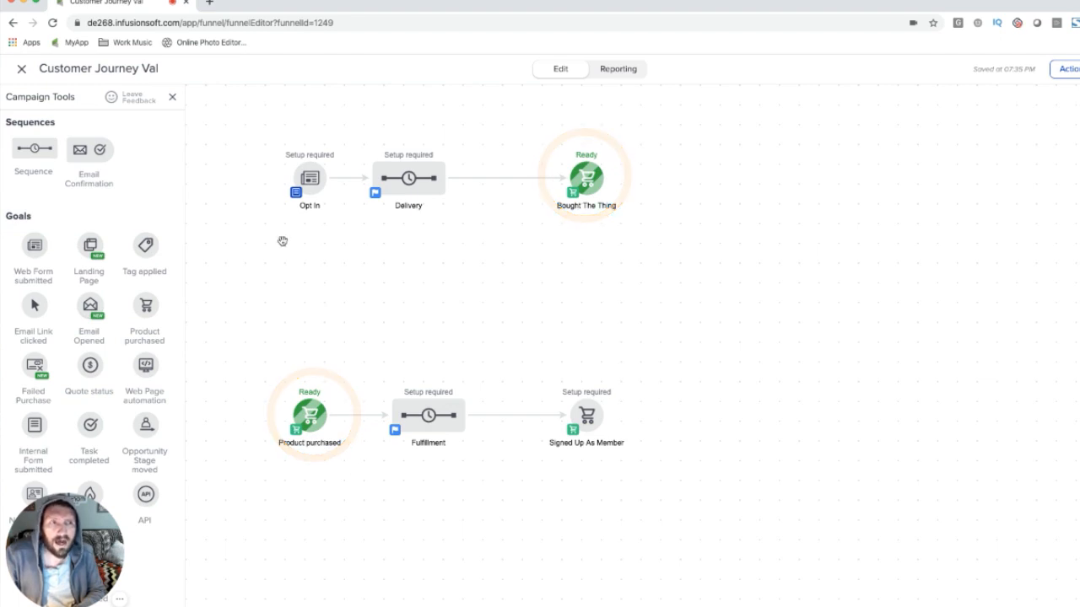
pyautogui.moveTo(210, 117); pyautogui.dragTo(711, 494)
pyautogui.click(711, 495)
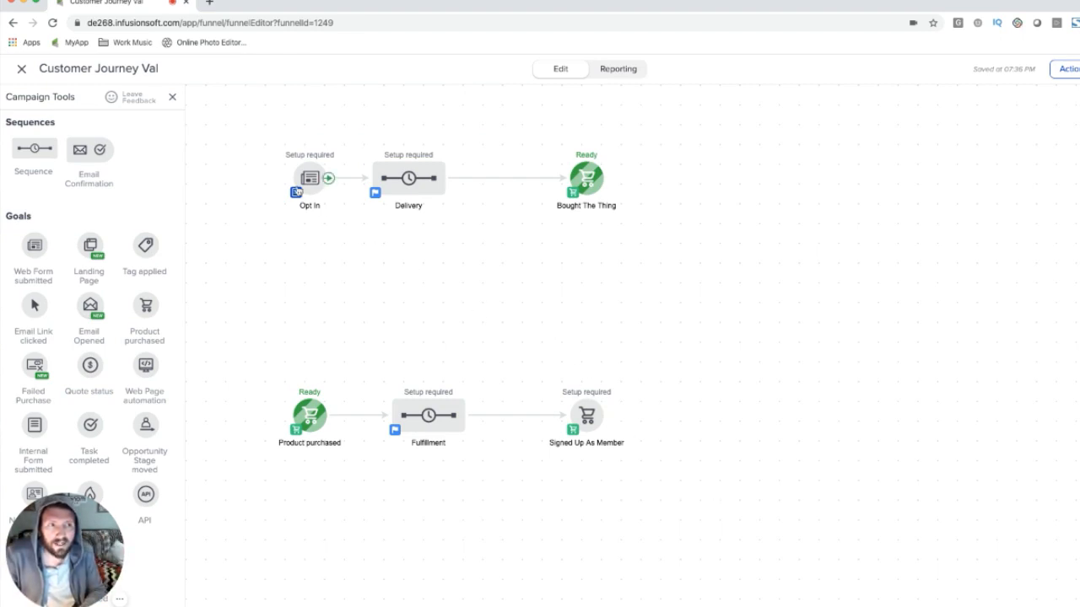
pyautogui.moveTo(234, 129); pyautogui.dragTo(662, 259)
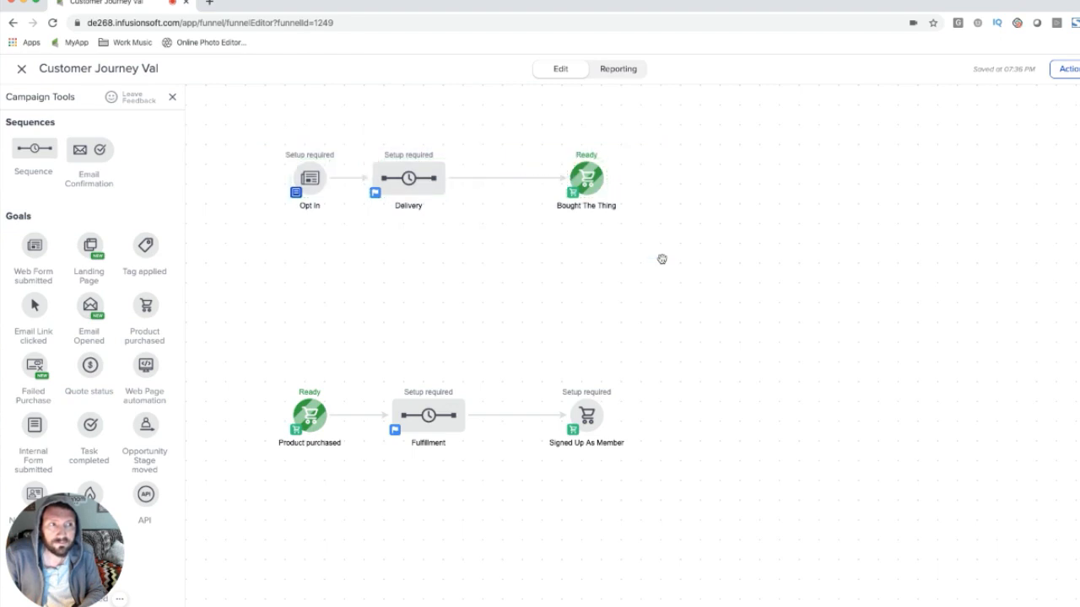
pyautogui.press('Delete')
pyautogui.moveTo(236, 144); pyautogui.dragTo(757, 368)
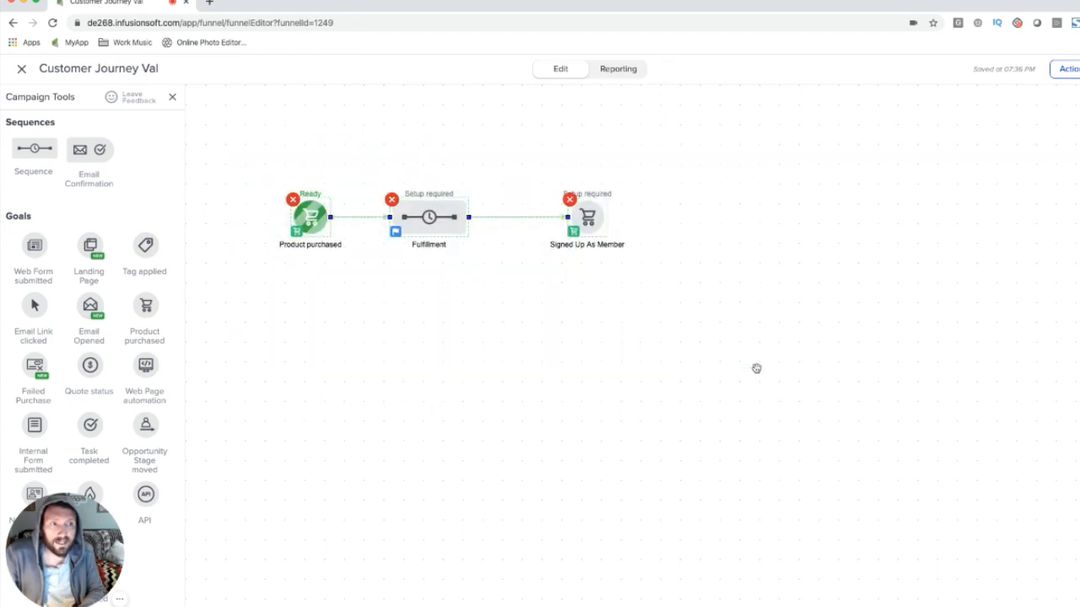
pyautogui.click(757, 369)
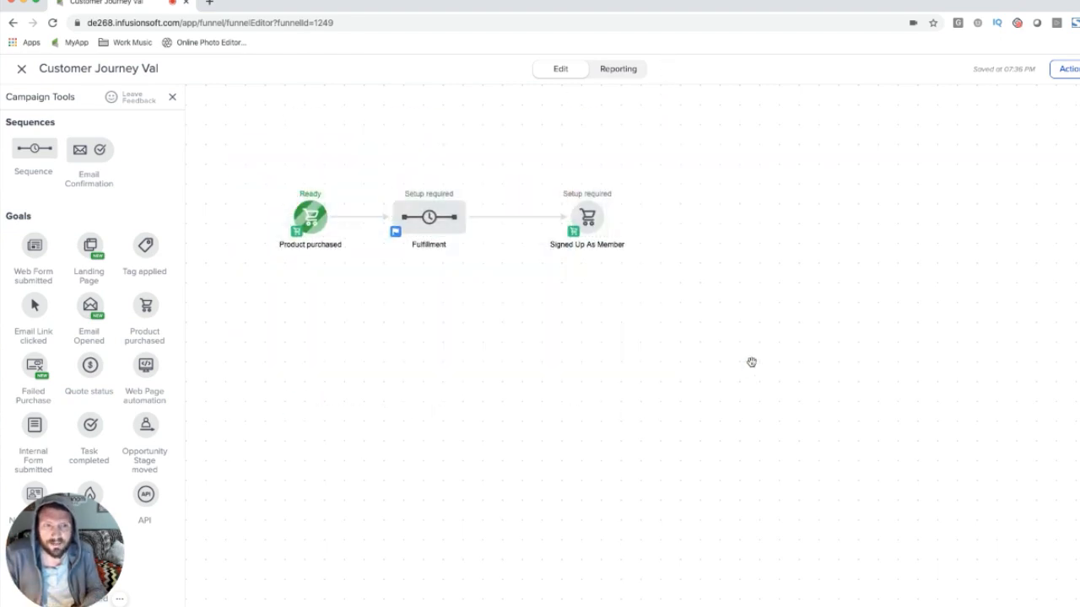
pyautogui.hotkey('ctrl', 'z')
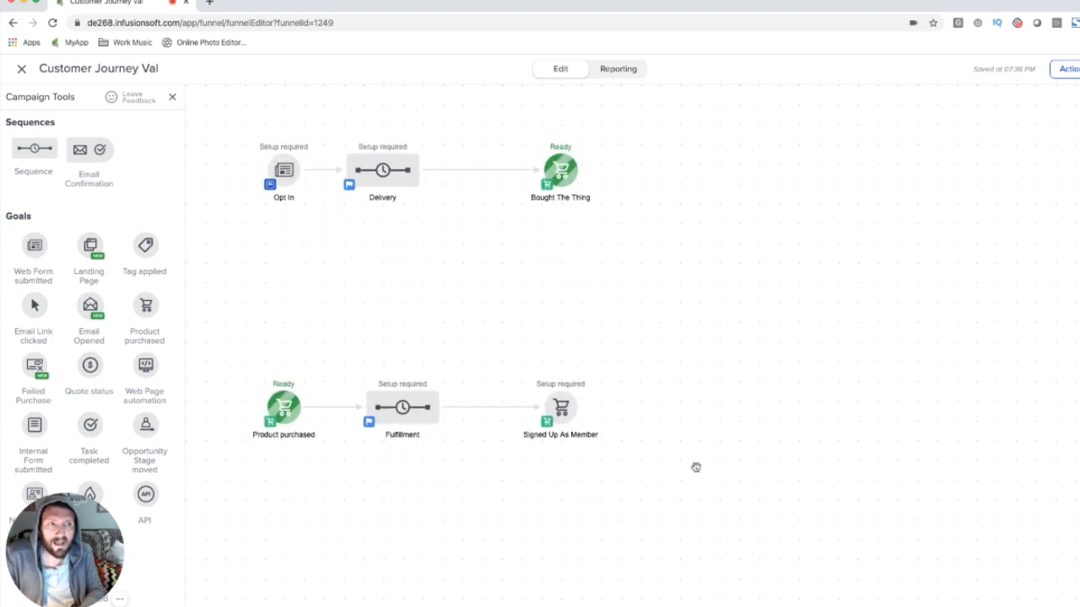
# - Move the Delivery and Fulfillment sequences outward so they line up vertically, centred between the goals on their rows
pyautogui.moveTo(382, 170); pyautogui.dragTo(423, 170)
pyautogui.click(412, 418)
pyautogui.moveTo(413, 417); pyautogui.dragTo(431, 418)
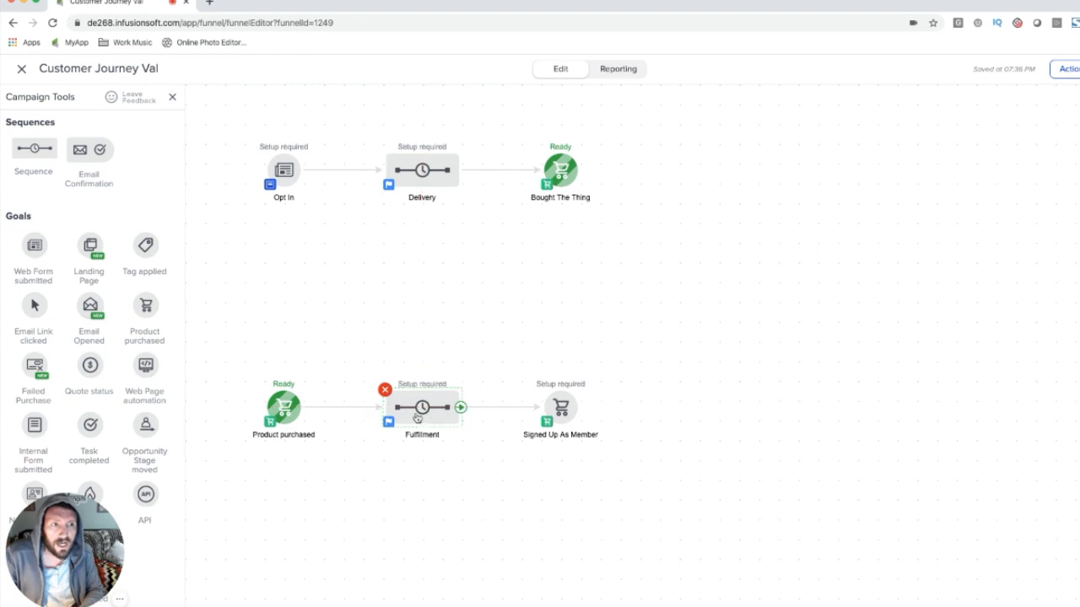
pyautogui.click(499, 323)
pyautogui.click(560, 170)
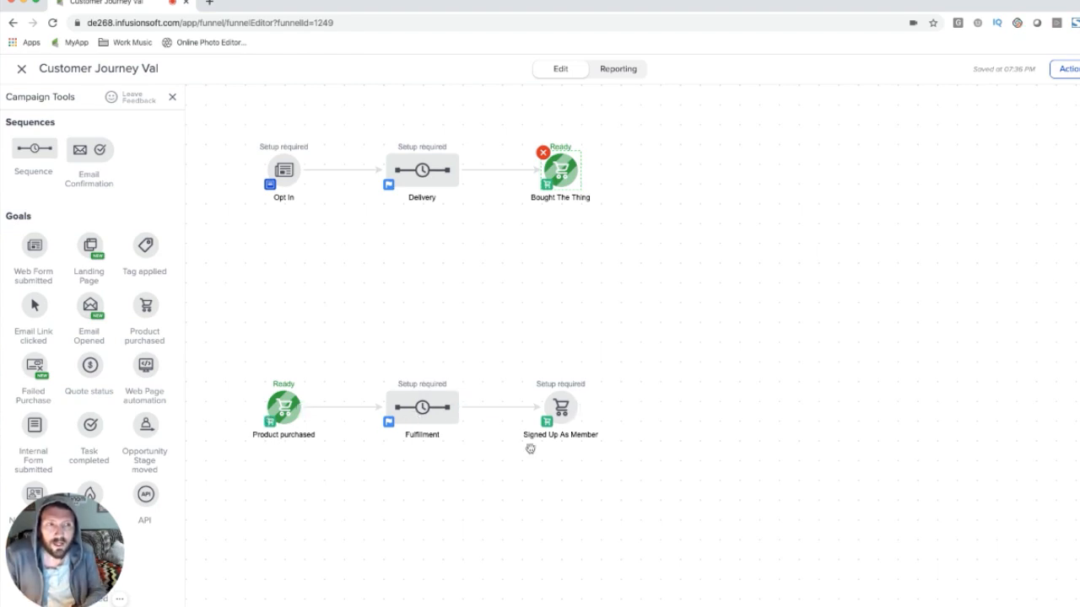
pyautogui.click(493, 507)
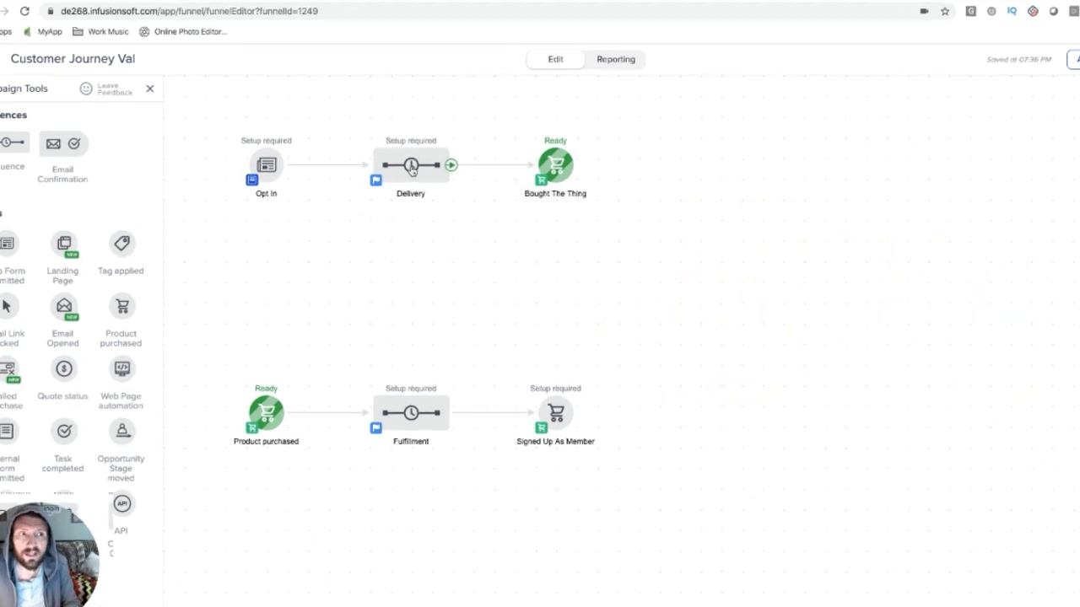
# - Open the Delivery sequence and add an email after Start, followed by a delay timer
pyautogui.doubleClick(411, 166)
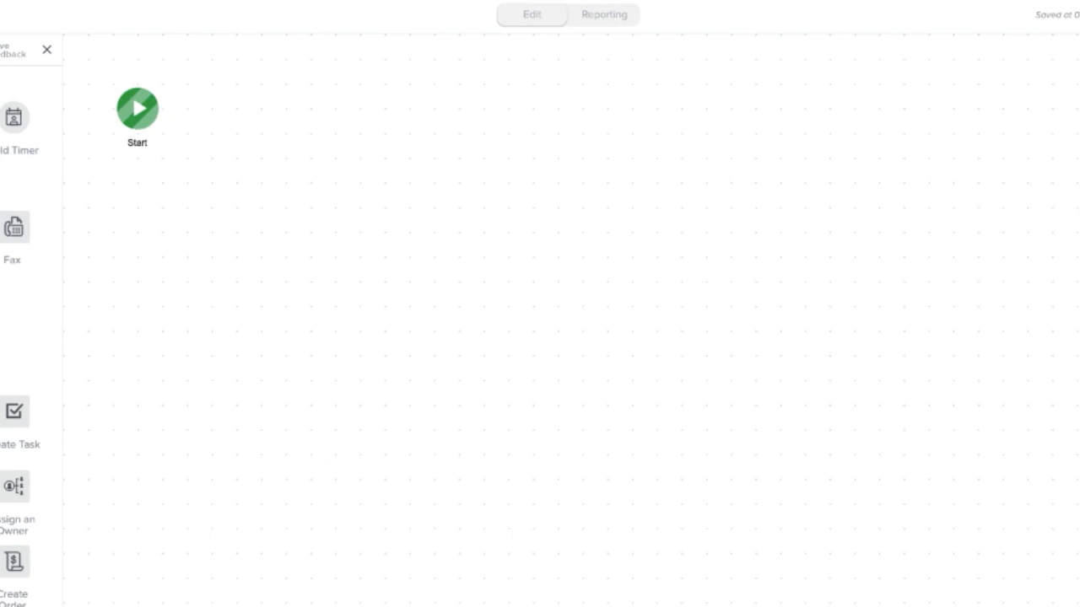
pyautogui.moveTo(335, 85); pyautogui.dragTo(261, 94)
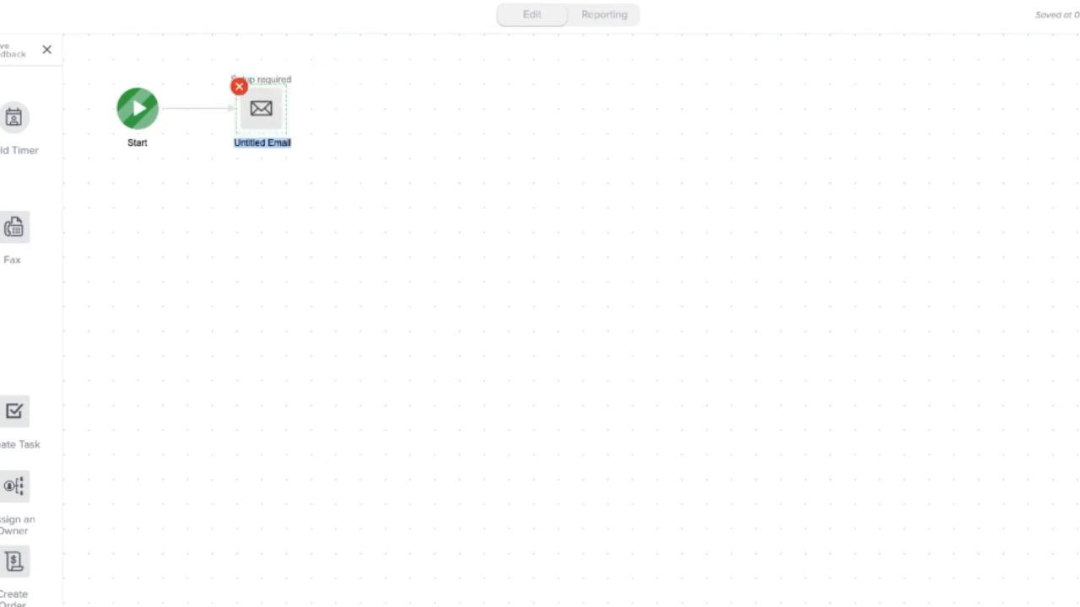
pyautogui.moveTo(2, 117); pyautogui.dragTo(343, 100)
pyautogui.moveTo(13, 117); pyautogui.dragTo(482, 108)
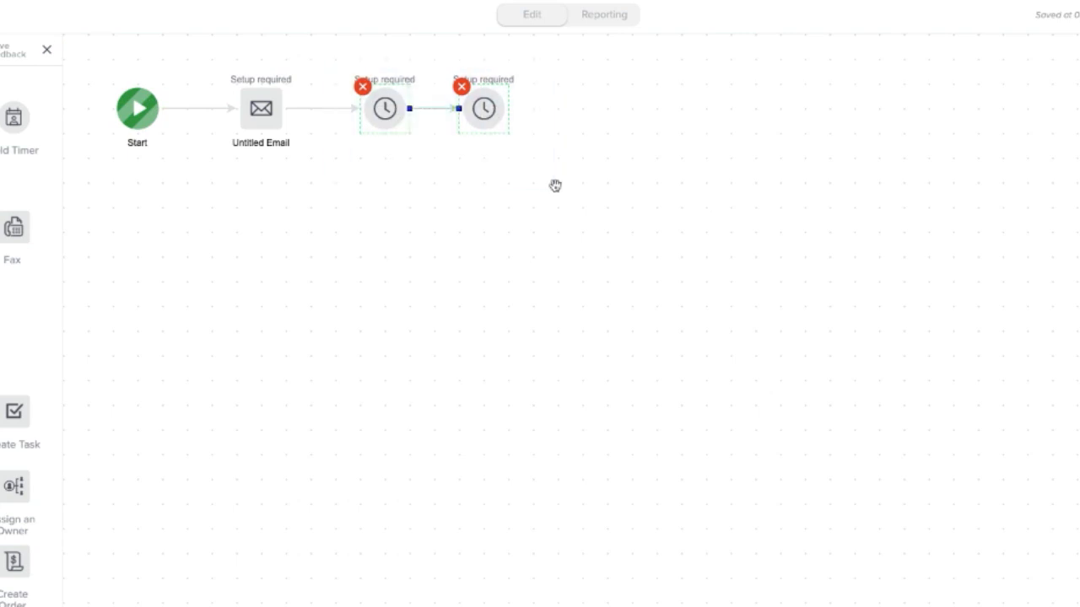
pyautogui.rightClick(495, 118)
pyautogui.click(453, 179)
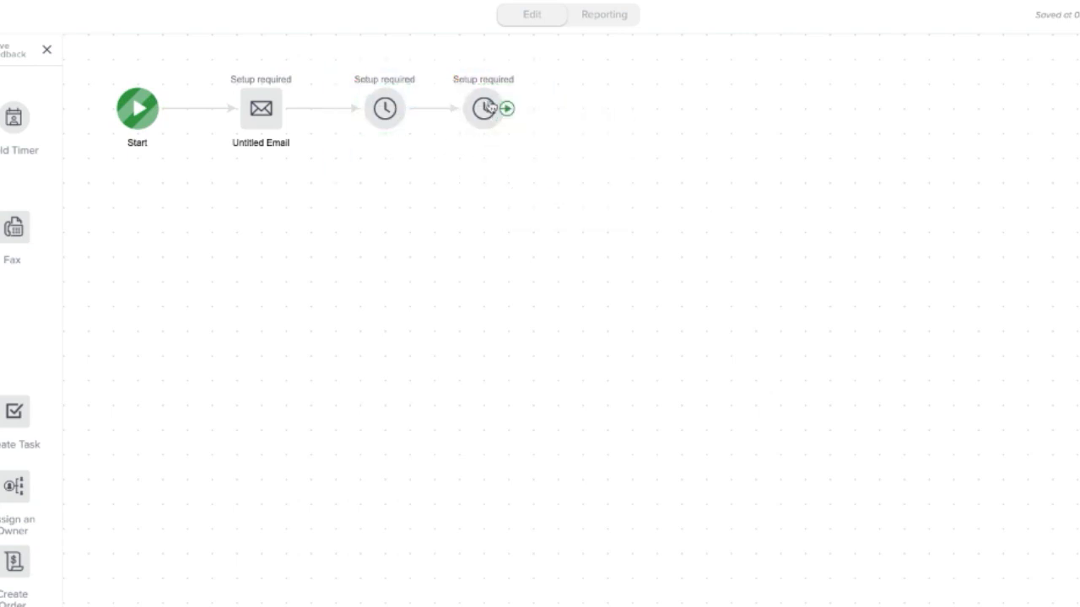
pyautogui.rightClick(502, 109)
pyautogui.click(462, 89)
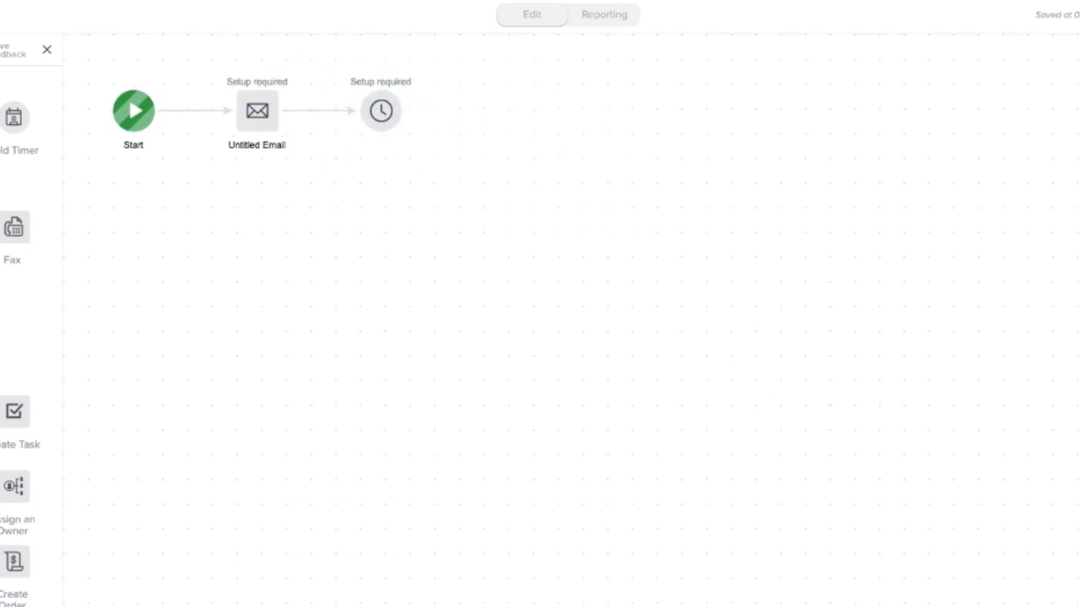
# - Add a second email after the delay timer, then duplicate the timer and email pair to continue the chain
pyautogui.moveTo(1, 227); pyautogui.dragTo(472, 88)
pyautogui.click(436, 180)
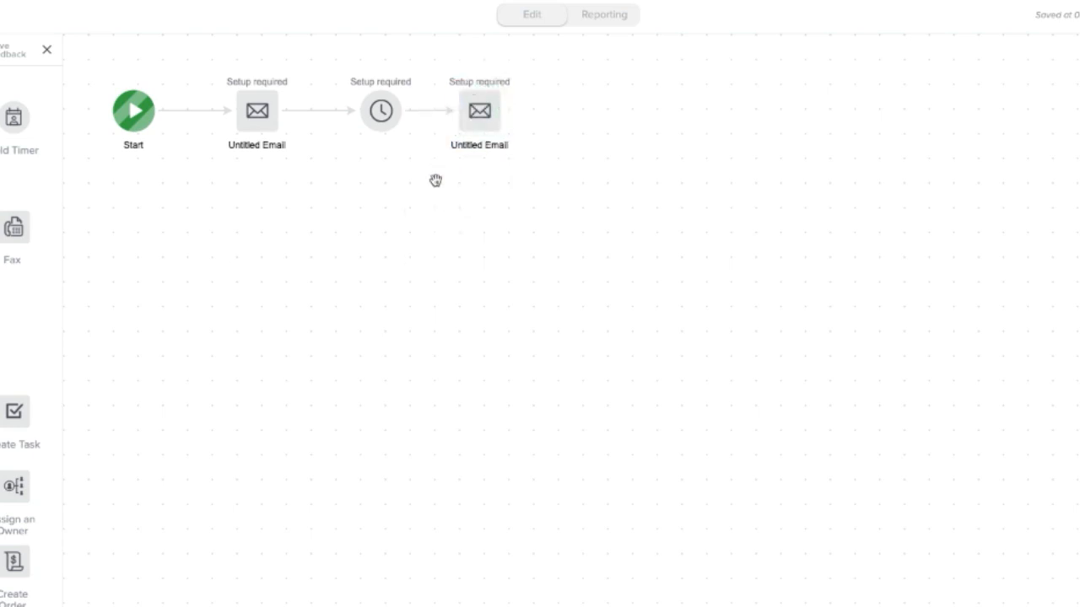
pyautogui.moveTo(328, 56); pyautogui.dragTo(590, 208)
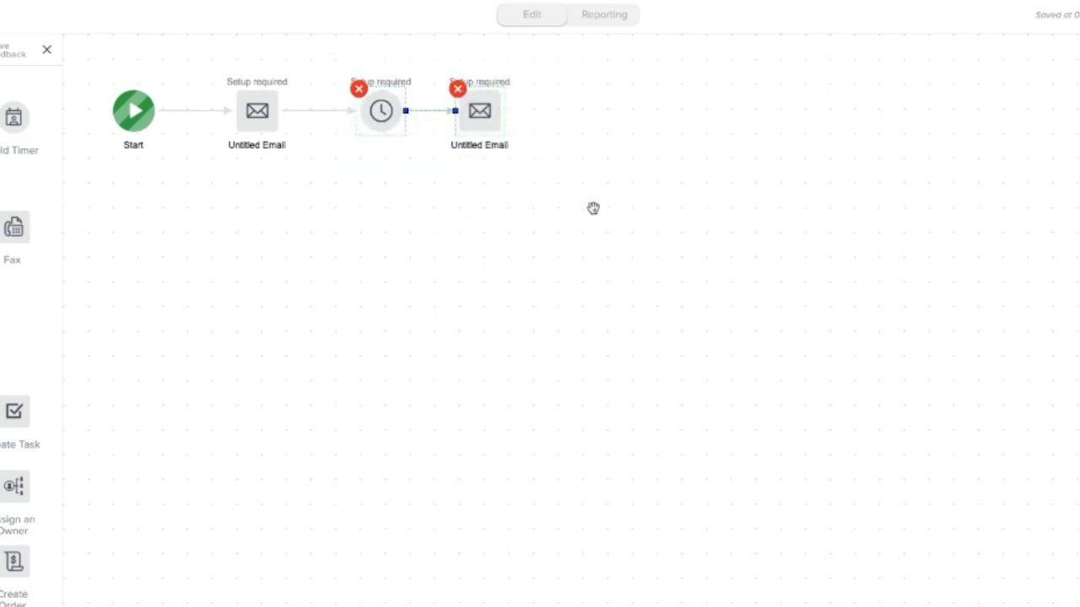
pyautogui.rightClick(485, 126)
pyautogui.click(528, 144)
pyautogui.moveTo(477, 139); pyautogui.dragTo(706, 121)
pyautogui.moveTo(506, 113); pyautogui.dragTo(646, 116)
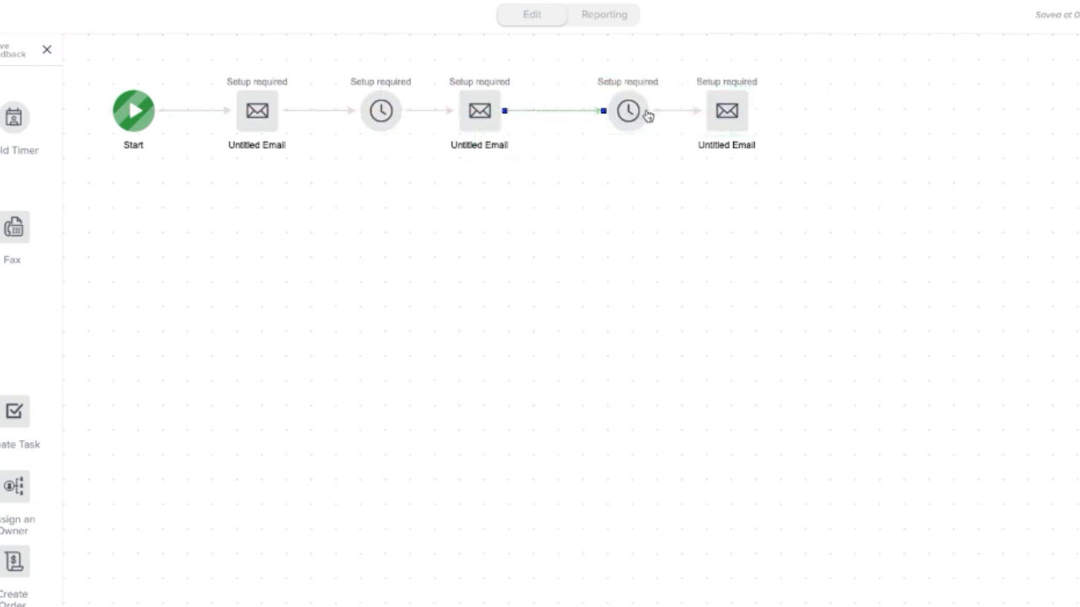
# - Name the first email "Heres your access" and the second email "How'd it go"
pyautogui.doubleClick(263, 146)
pyautogui.write('Hemas y')
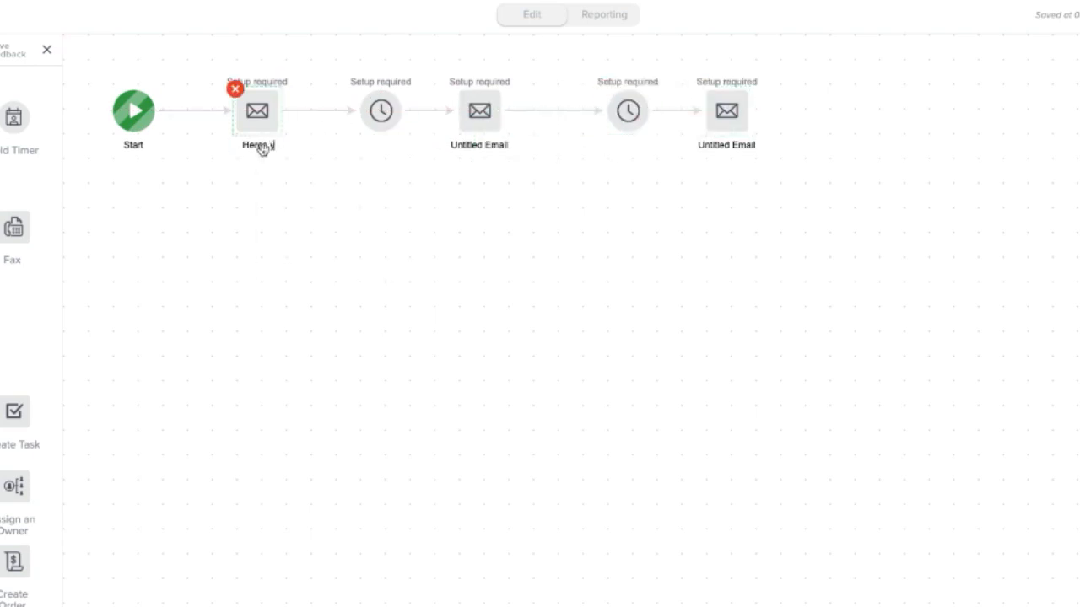
pyautogui.write('our access')
pyautogui.click(382, 161)
pyautogui.doubleClick(477, 144)
pyautogui.write('How')
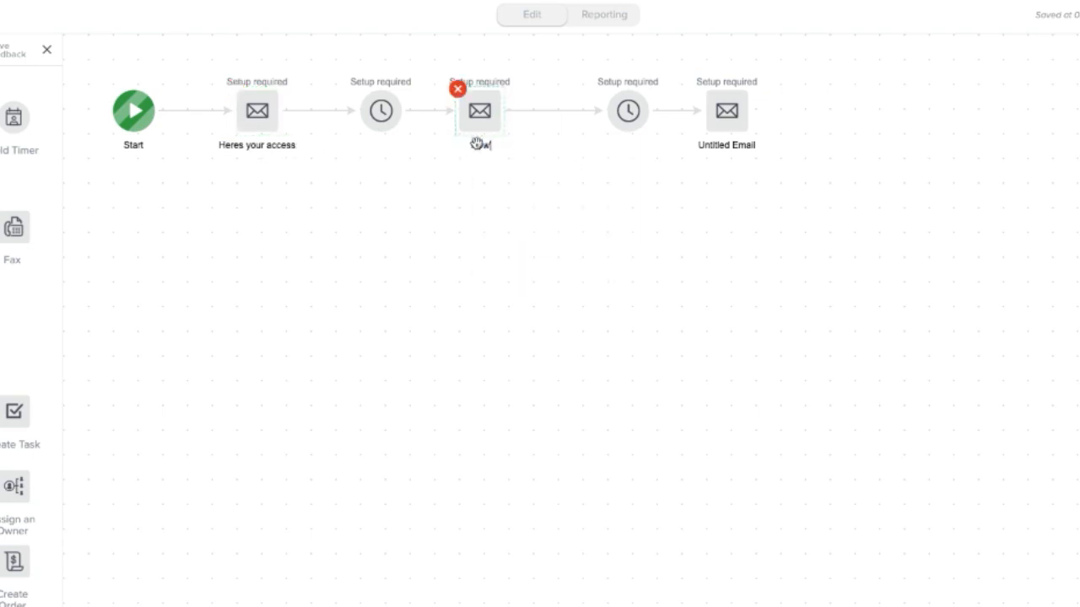
pyautogui.write("'d it go")
pyautogui.click(636, 161)
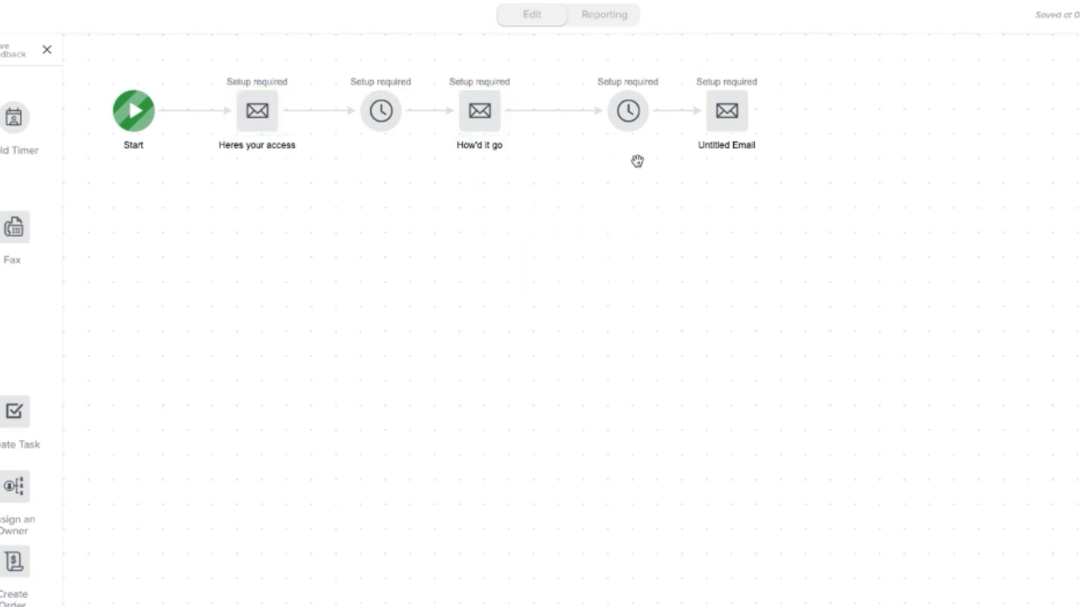
# - Name the third email "buy the thing" and move it and its delay timer closer to the How'd it go email
pyautogui.doubleClick(711, 144)
pyautogui.write('buy the thig')
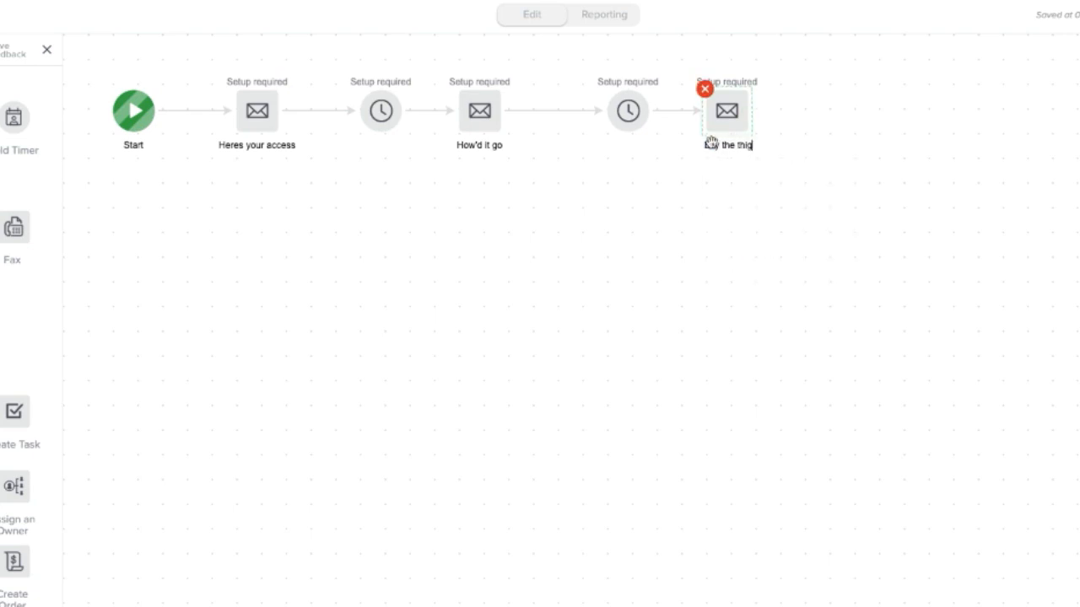
pyautogui.click(694, 193)
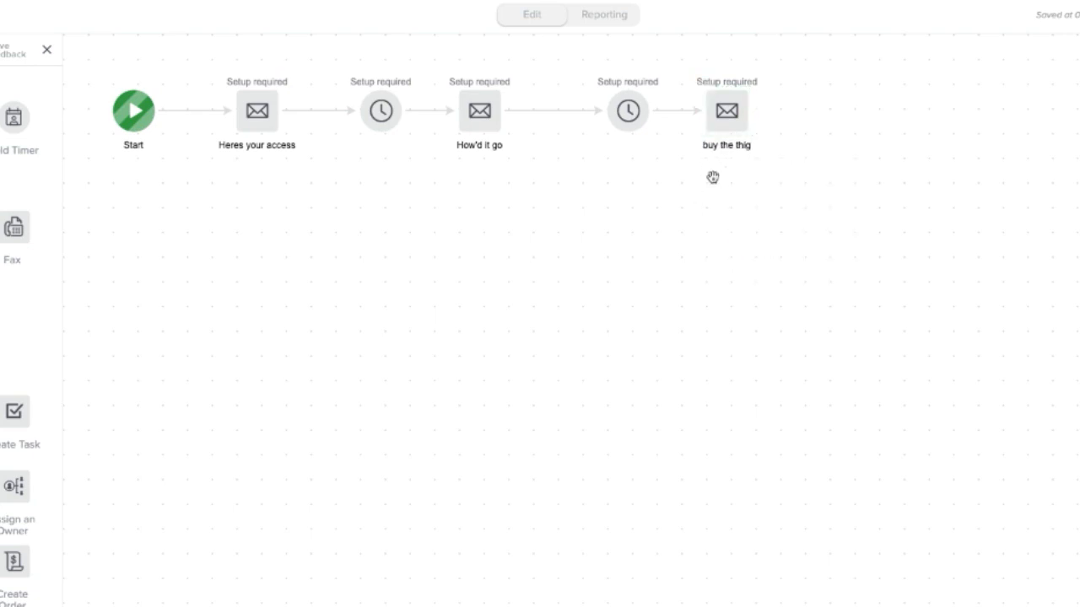
pyautogui.moveTo(649, 118); pyautogui.dragTo(591, 118)
pyautogui.moveTo(713, 135); pyautogui.dragTo(665, 140)
pyautogui.doubleClick(671, 147)
pyautogui.press('Right')
pyautogui.press('Left')
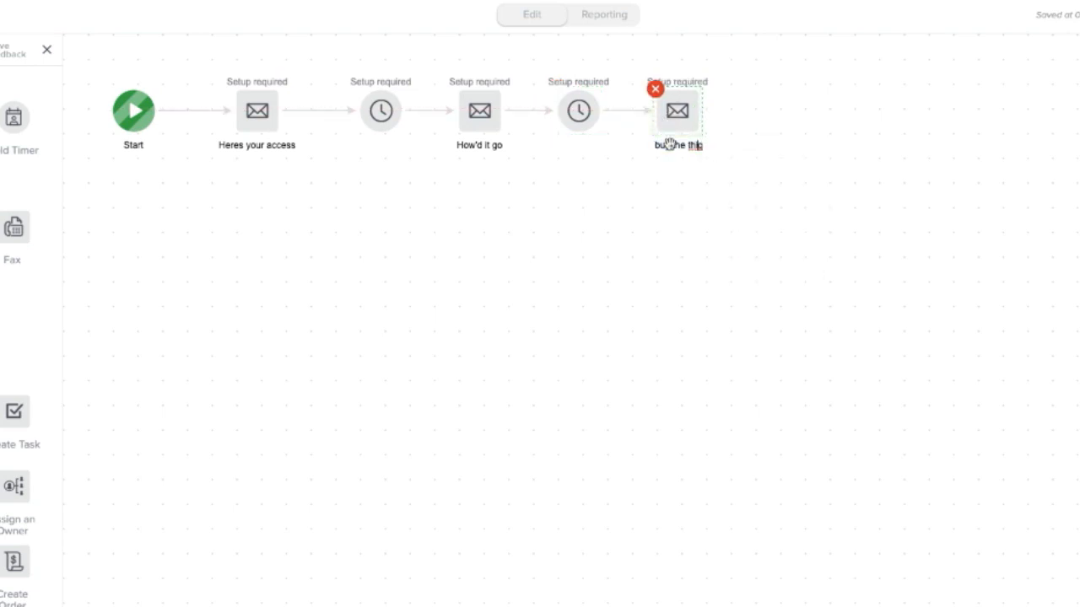
pyautogui.write('ng')
pyautogui.click(666, 203)
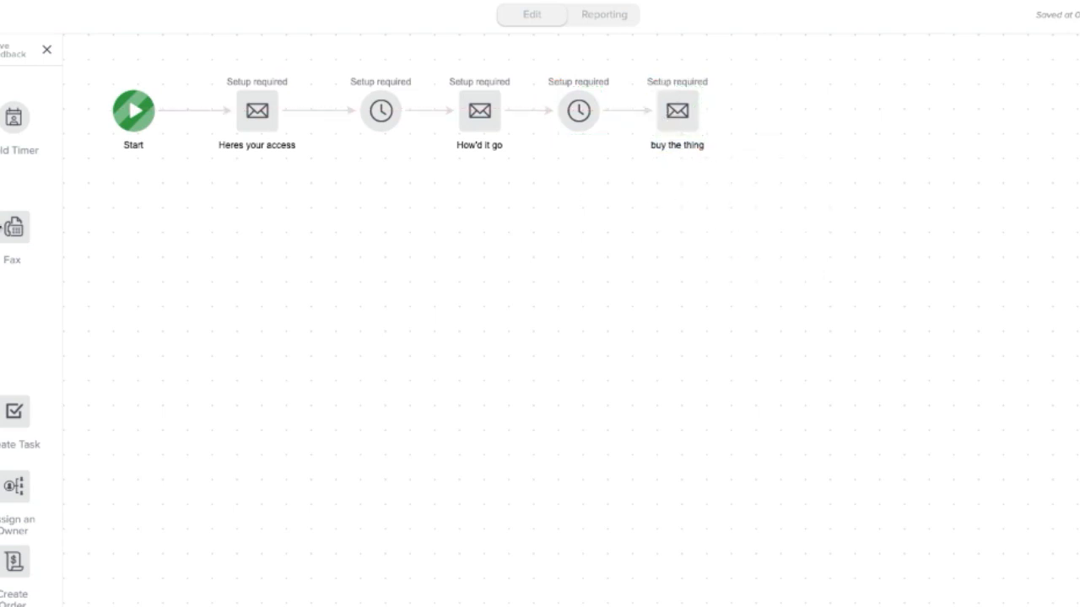
# - Add a delay timer and an Apply/Remove Tag process after buy the thing, and save the timer with a wait of at least 3 weeks
pyautogui.moveTo(13, 118); pyautogui.dragTo(801, 110)
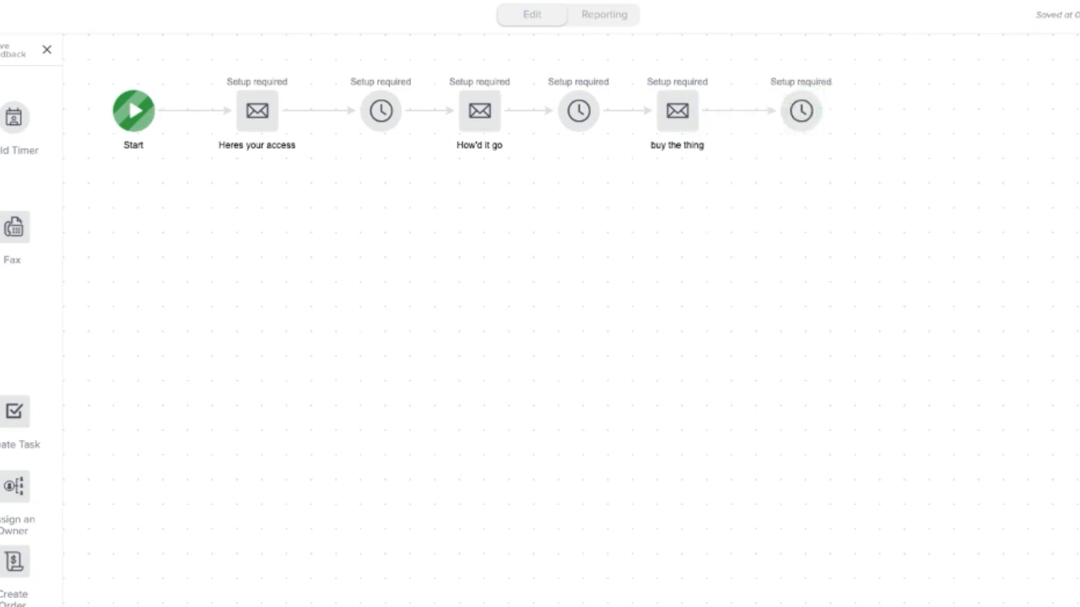
pyautogui.moveTo(14, 410); pyautogui.dragTo(924, 110)
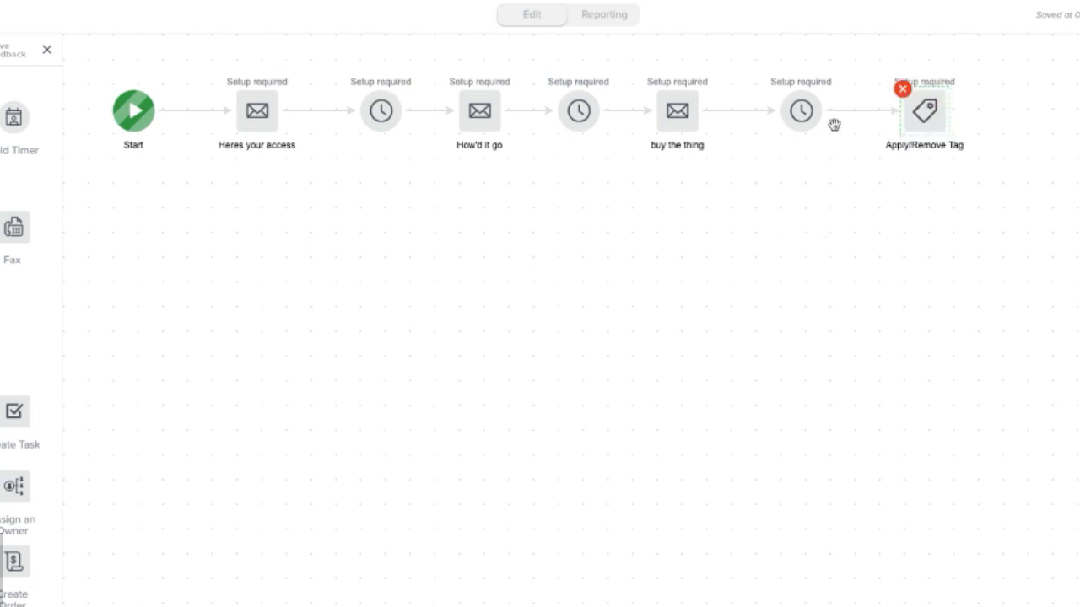
pyautogui.click(802, 114)
pyautogui.click(379, 327)
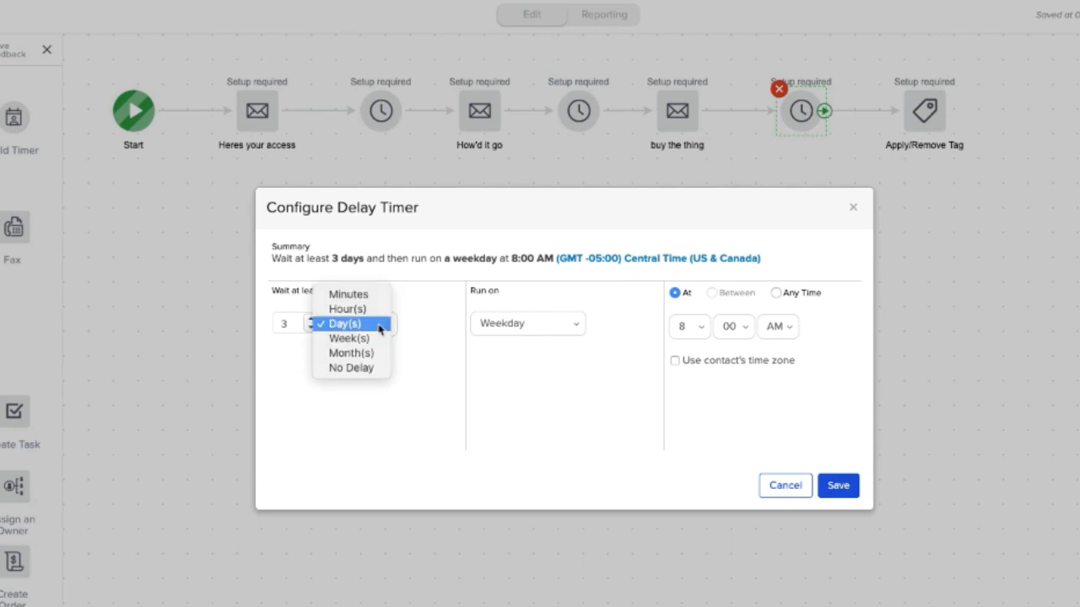
pyautogui.click(377, 339)
pyautogui.click(309, 329)
pyautogui.click(308, 321)
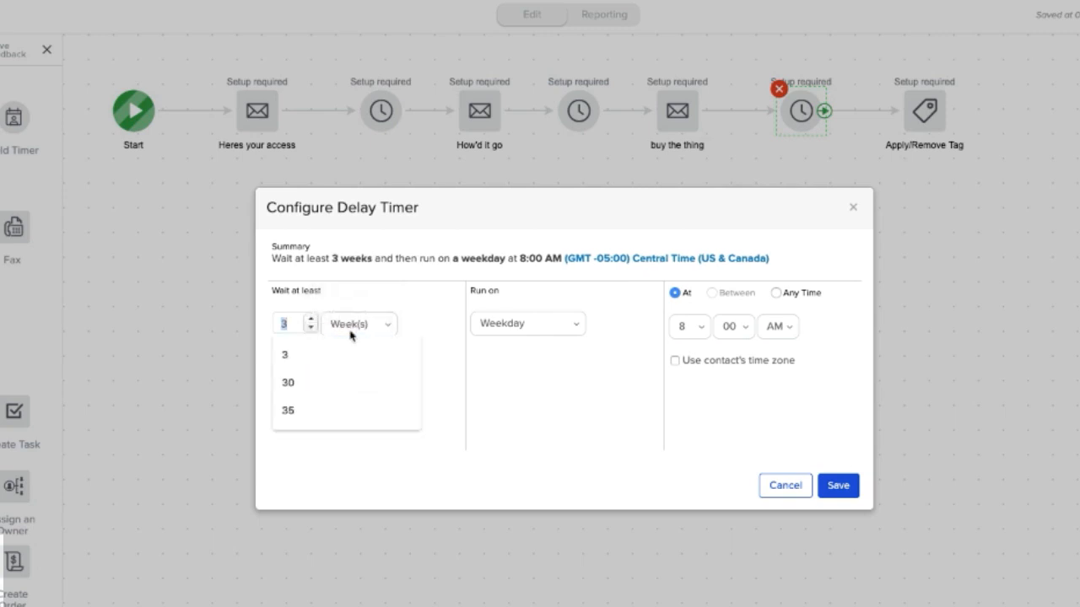
pyautogui.click(846, 487)
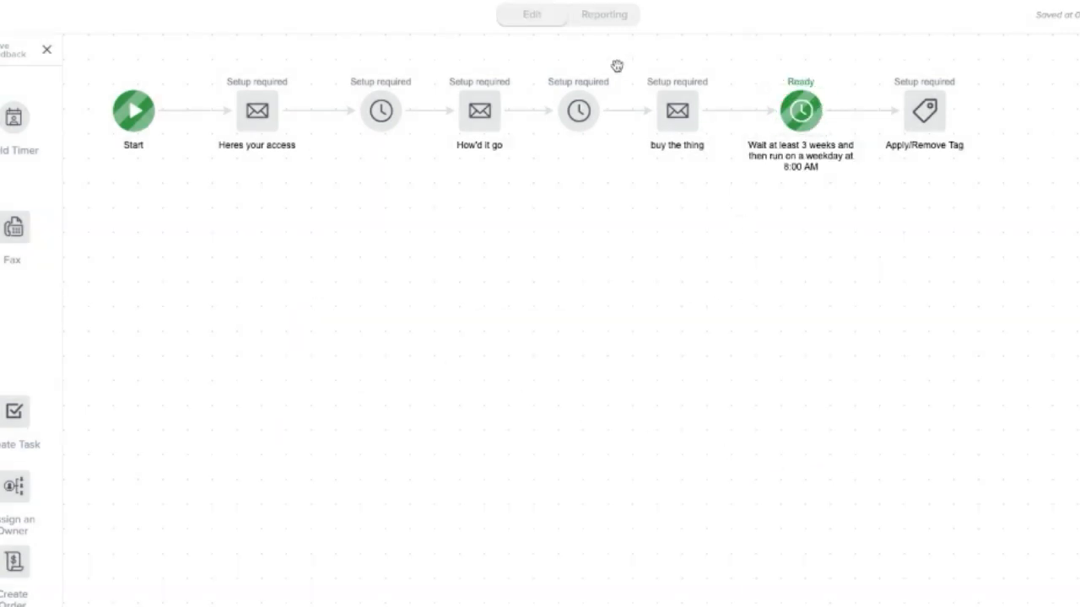
# - Configure the Apply/Remove Tag process to apply the "Transfer to Nurture" tag and save it
pyautogui.moveTo(620, 66); pyautogui.dragTo(817, 251)
pyautogui.doubleClick(918, 129)
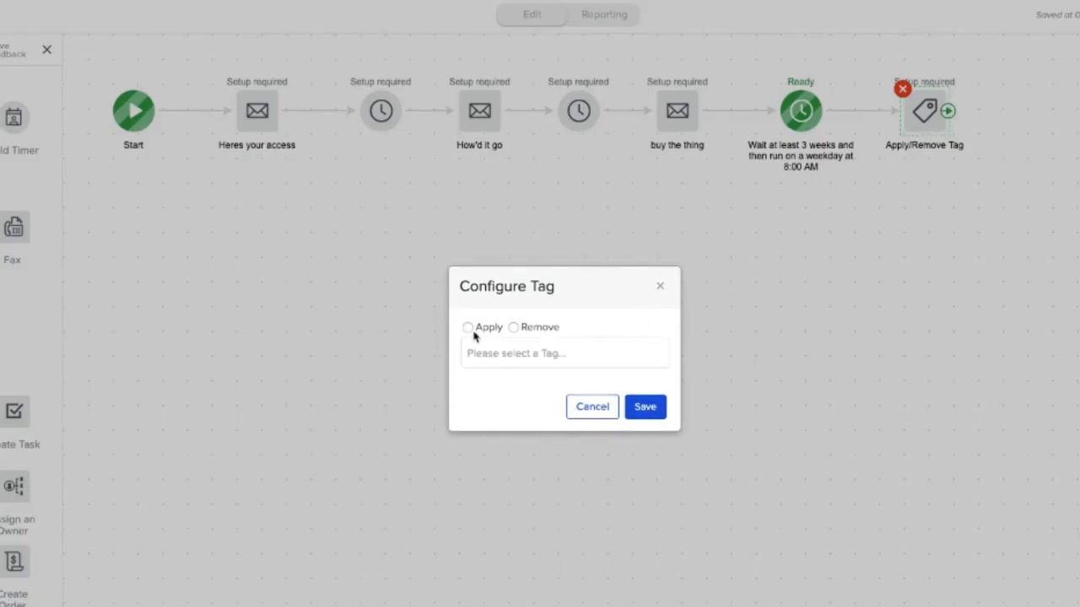
pyautogui.click(469, 328)
pyautogui.click(493, 355)
pyautogui.write('N')
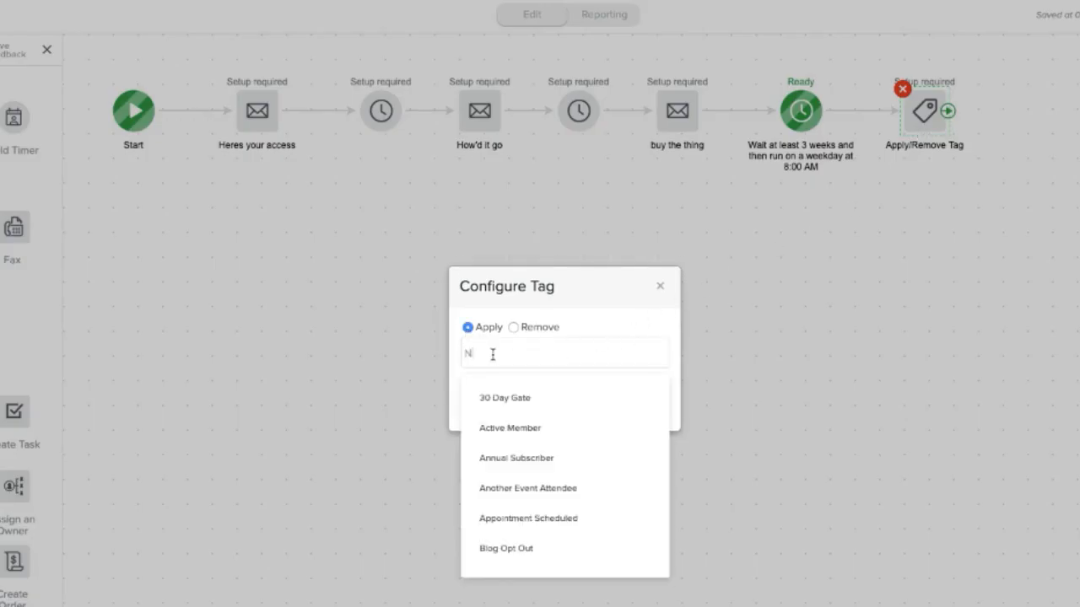
pyautogui.write('urture')
pyautogui.click(528, 397)
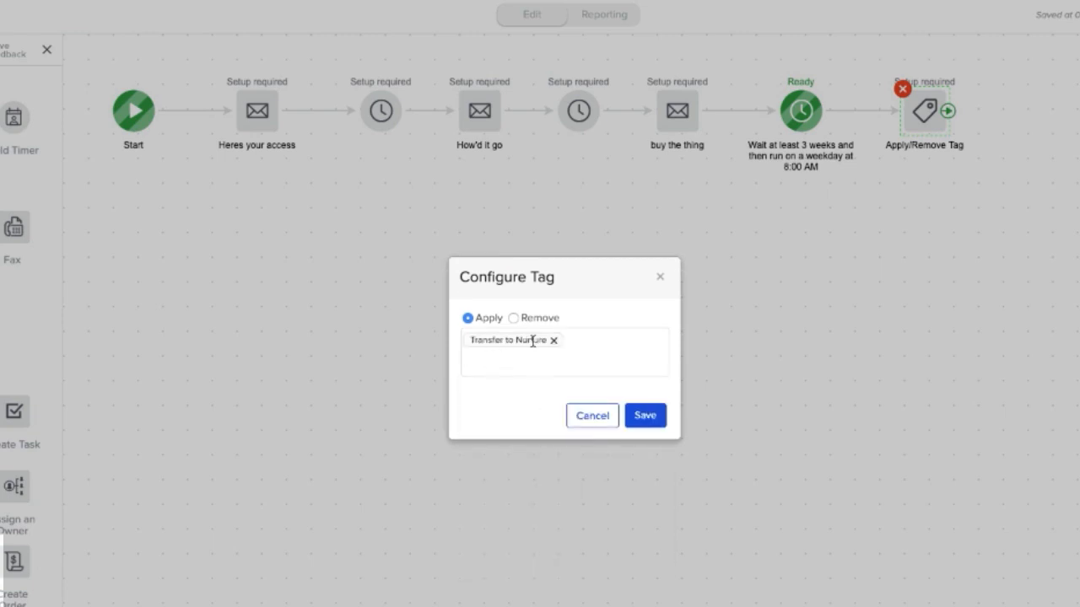
pyautogui.click(644, 415)
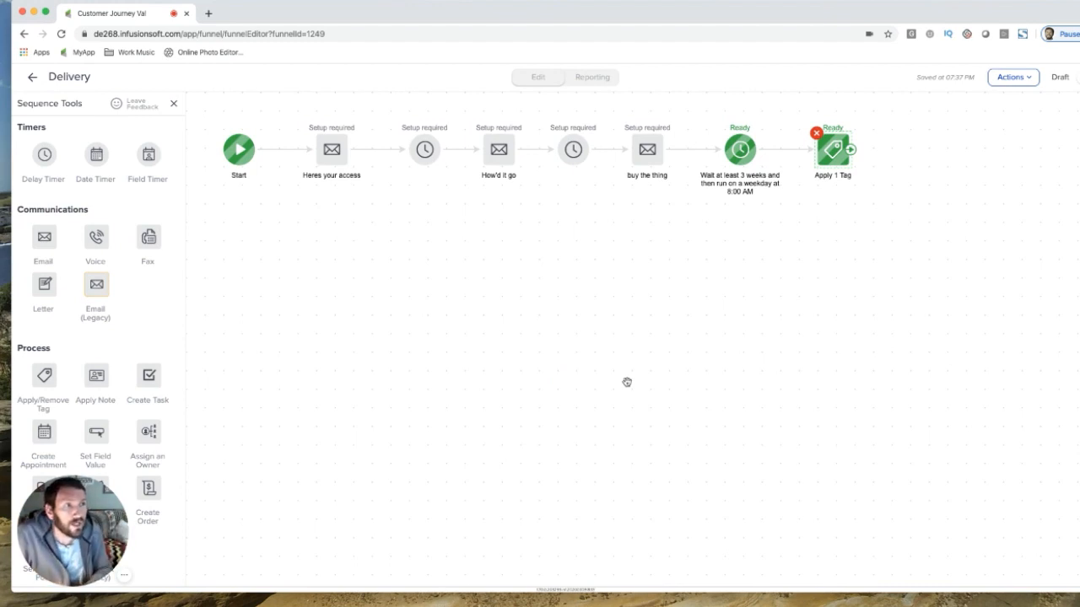
# - Leave the Delivery sequence and return to the Customer Journey Val campaign canvas
pyautogui.click(778, 296)
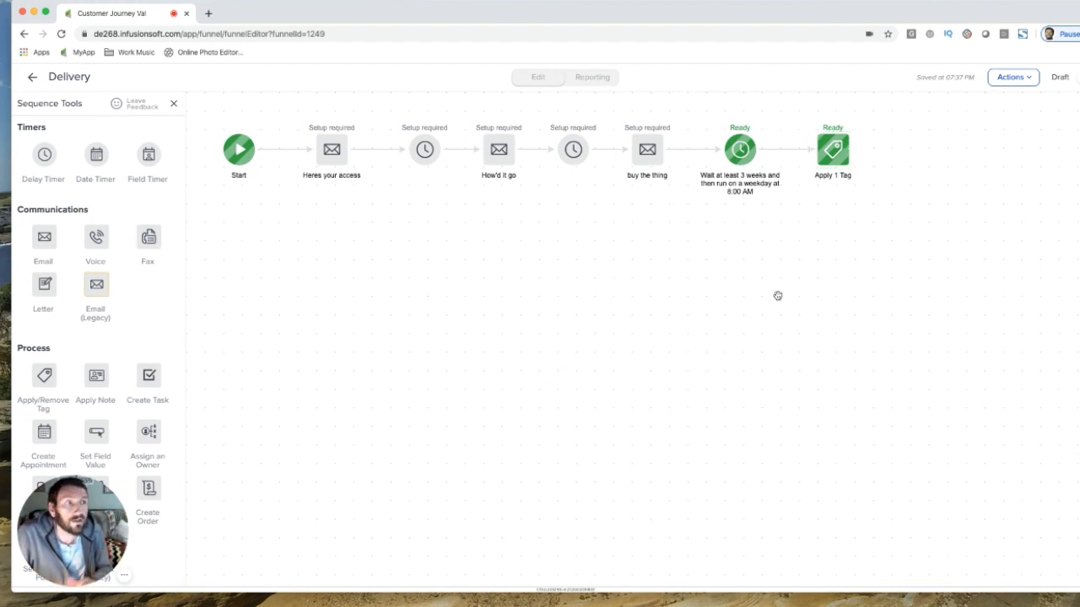
pyautogui.moveTo(834, 160)
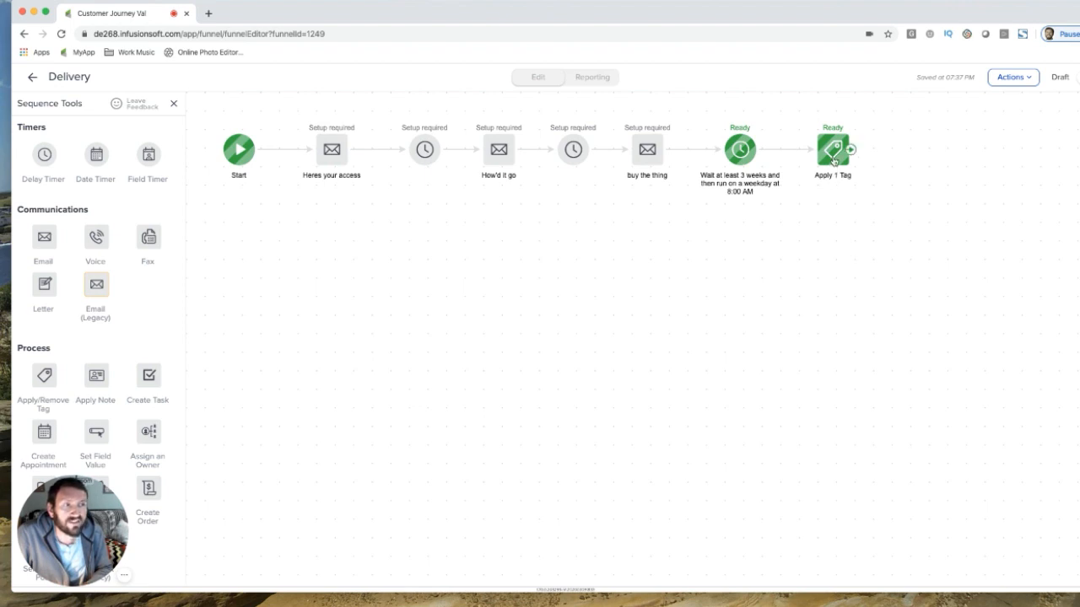
pyautogui.moveTo(265, 111); pyautogui.dragTo(692, 213)
pyautogui.click(832, 160)
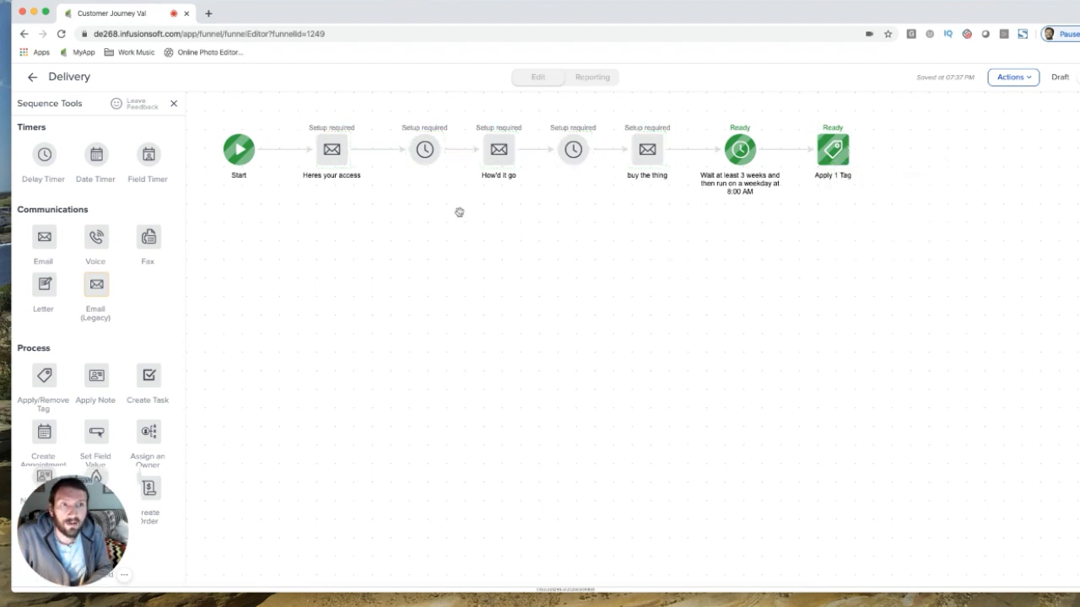
pyautogui.click(31, 80)
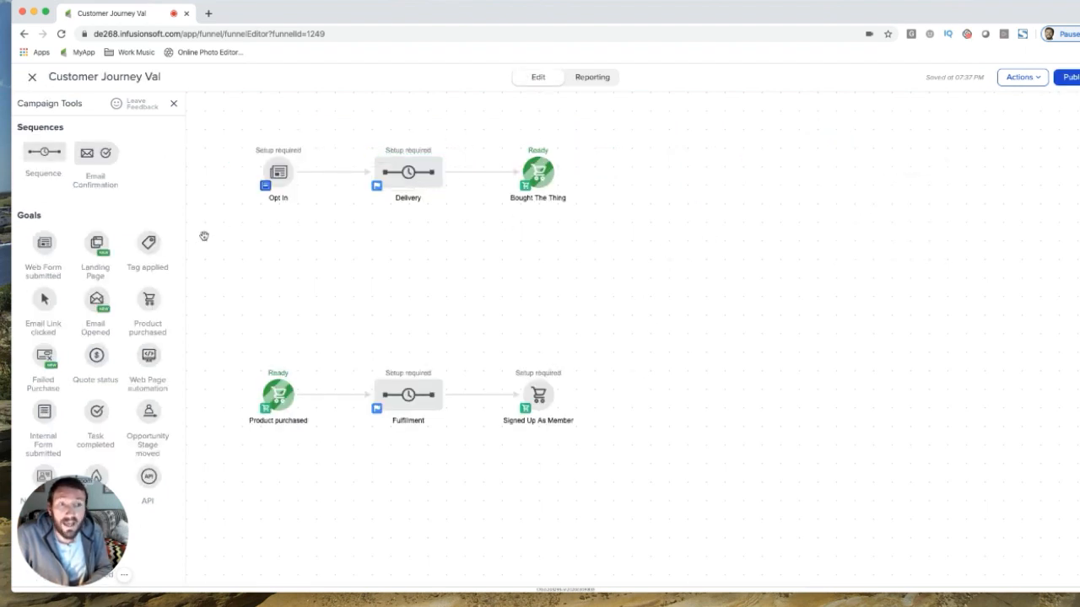
# - Add a Tag applied goal below Bought The Thing, connect the Delivery sequence to it, and name it "Sent to Nurture"
pyautogui.moveTo(152, 246); pyautogui.dragTo(538, 245)
pyautogui.moveTo(445, 174); pyautogui.dragTo(543, 251)
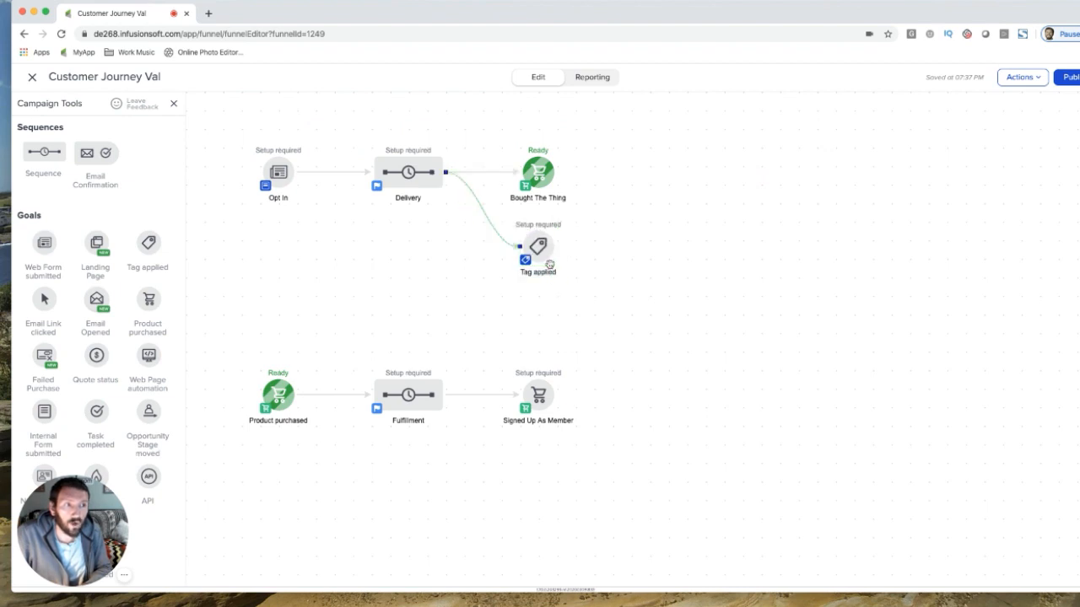
pyautogui.click(545, 273)
pyautogui.write('Se')
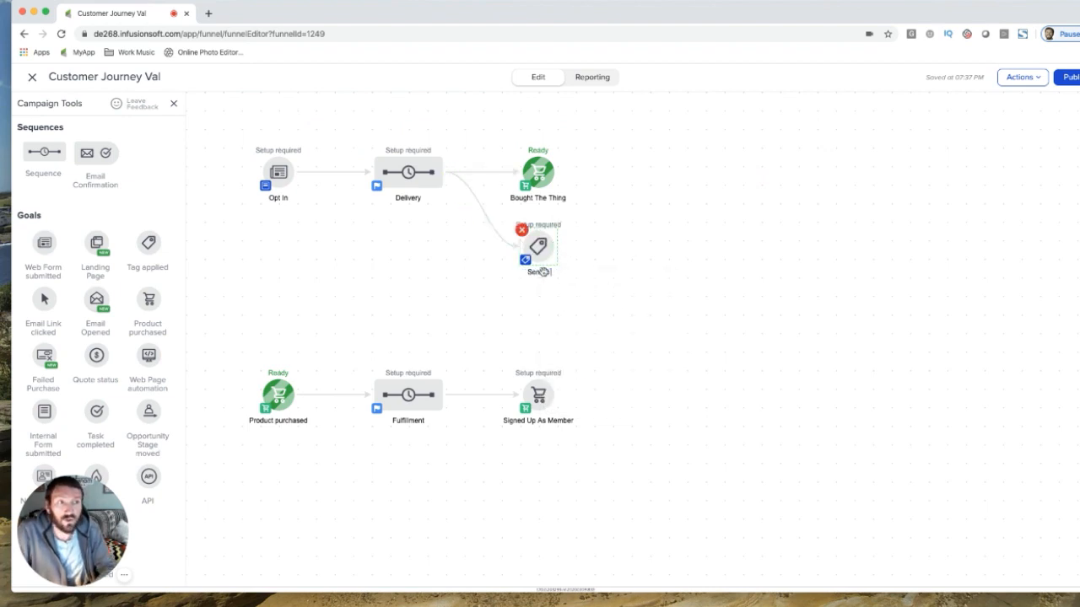
pyautogui.write('nt to Nurture')
pyautogui.click(604, 287)
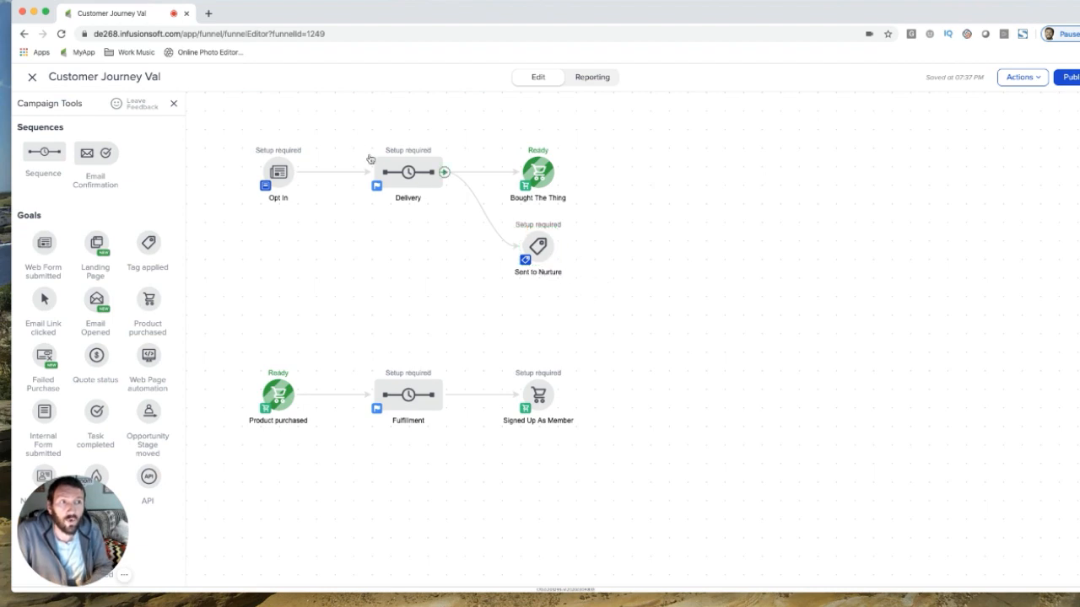
pyautogui.moveTo(245, 146); pyautogui.dragTo(325, 216)
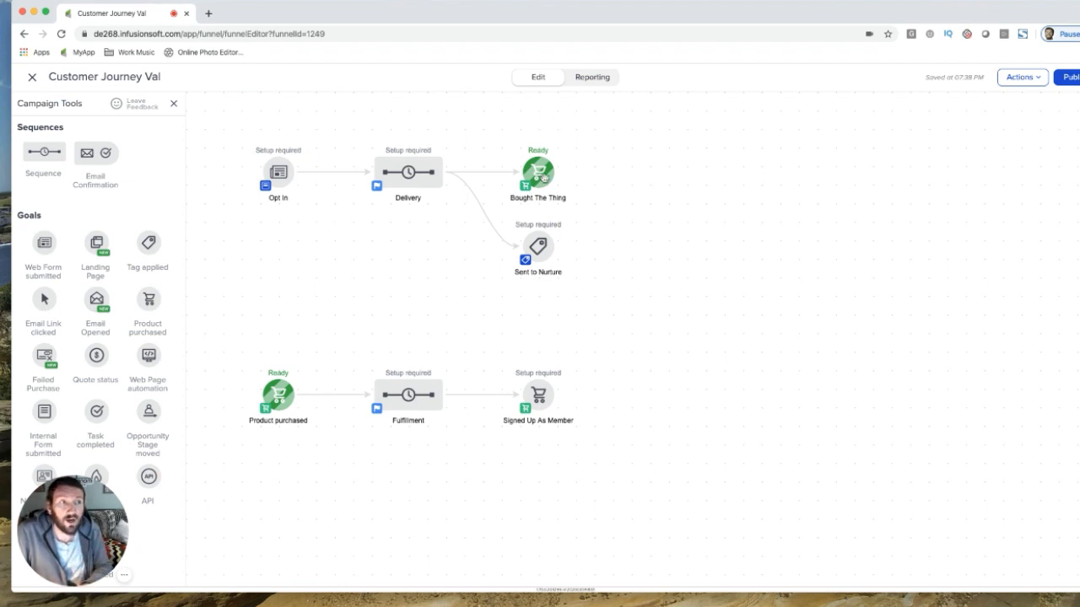
pyautogui.moveTo(503, 137); pyautogui.dragTo(481, 283)
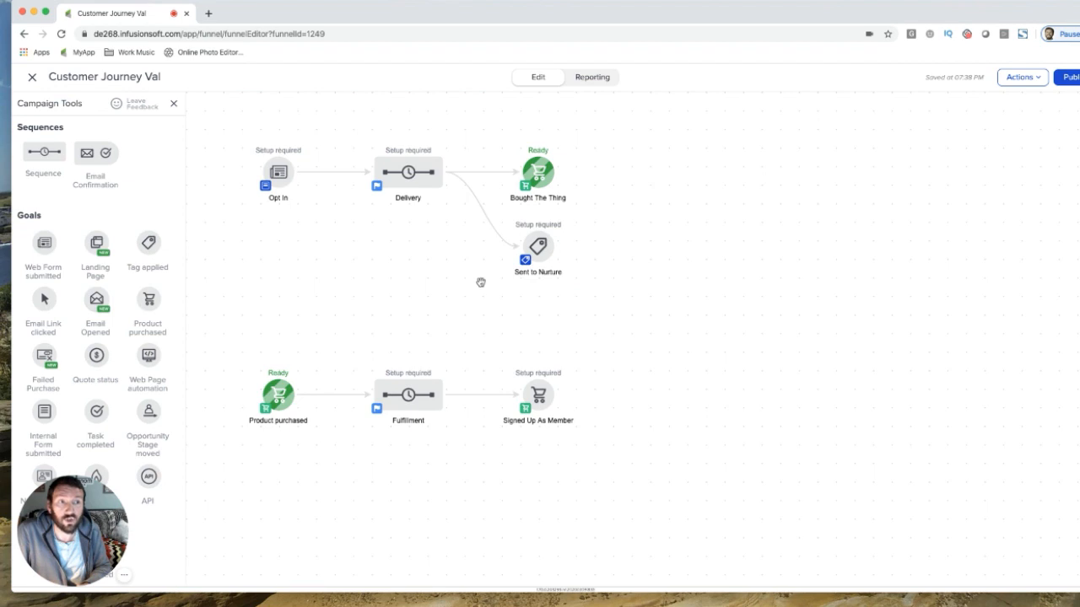
# - Add a Tag applied goal above the Product purchased goal of the fulfillment row and name it "Nurture Trigger Tag"
pyautogui.moveTo(141, 240); pyautogui.dragTo(264, 291)
pyautogui.rightClick(284, 330)
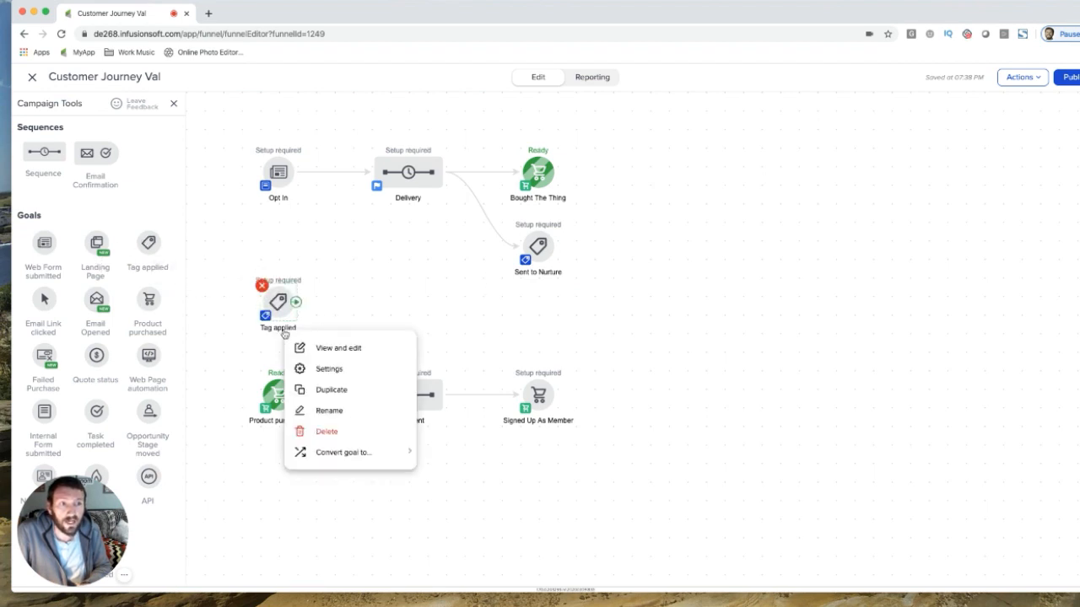
pyautogui.click(283, 329)
pyautogui.write('Nerture Trigger Tag')
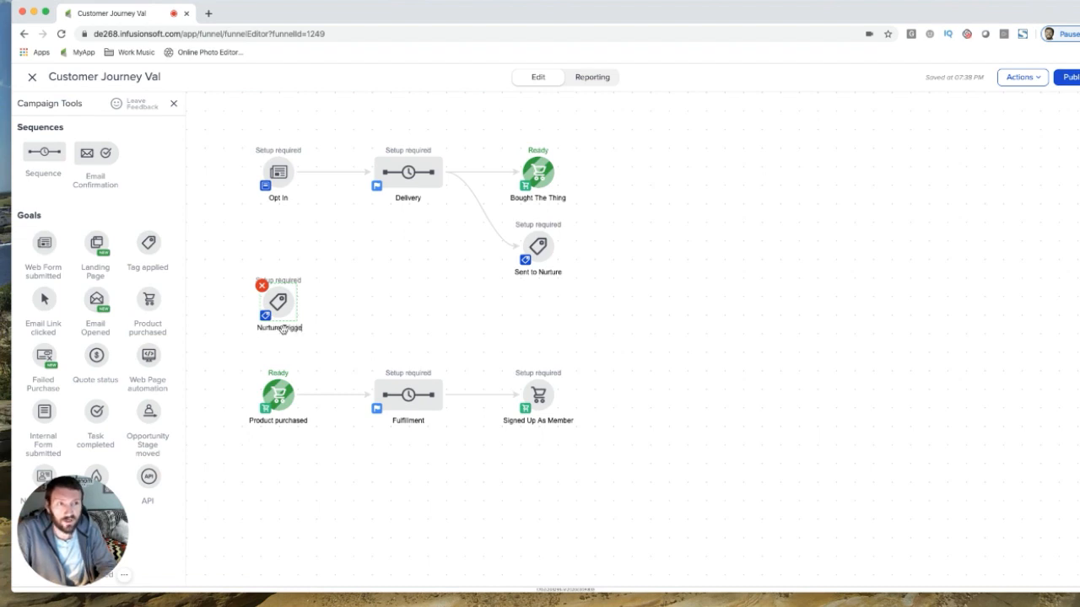
pyautogui.click(369, 270)
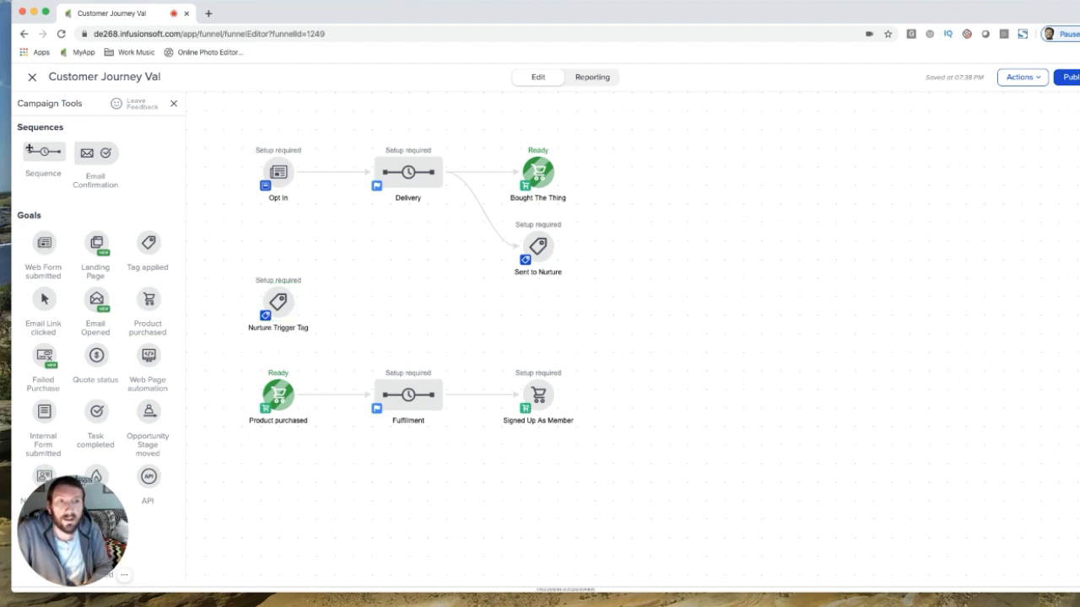
# - Connect a new sequence after Nurture Trigger Tag, and link it to a duplicate of the fulfillment row's Product purchased goal
pyautogui.moveTo(29, 149); pyautogui.dragTo(374, 297)
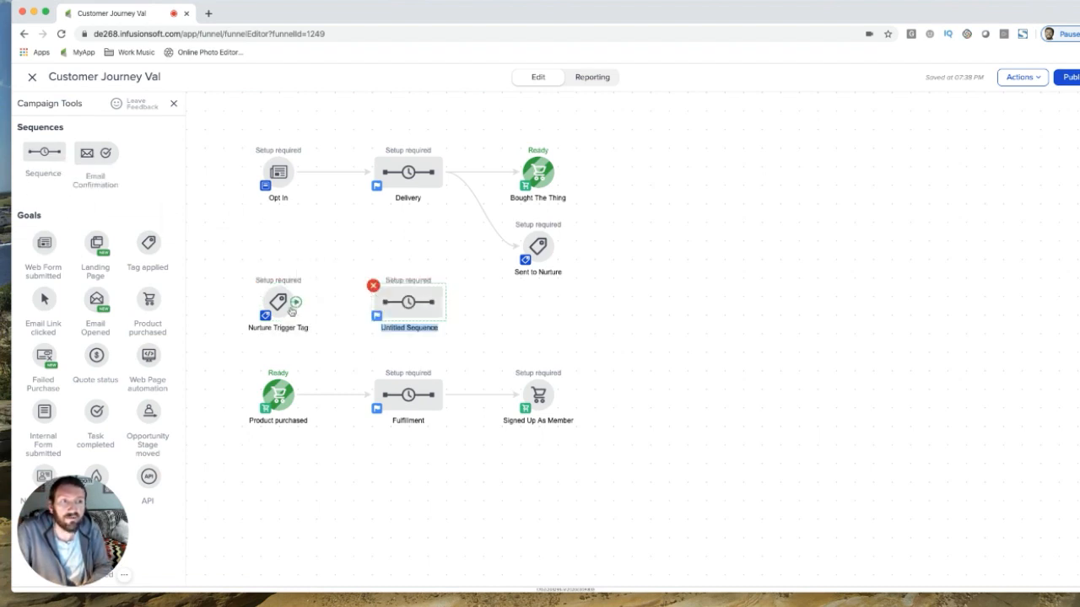
pyautogui.moveTo(294, 305); pyautogui.dragTo(375, 302)
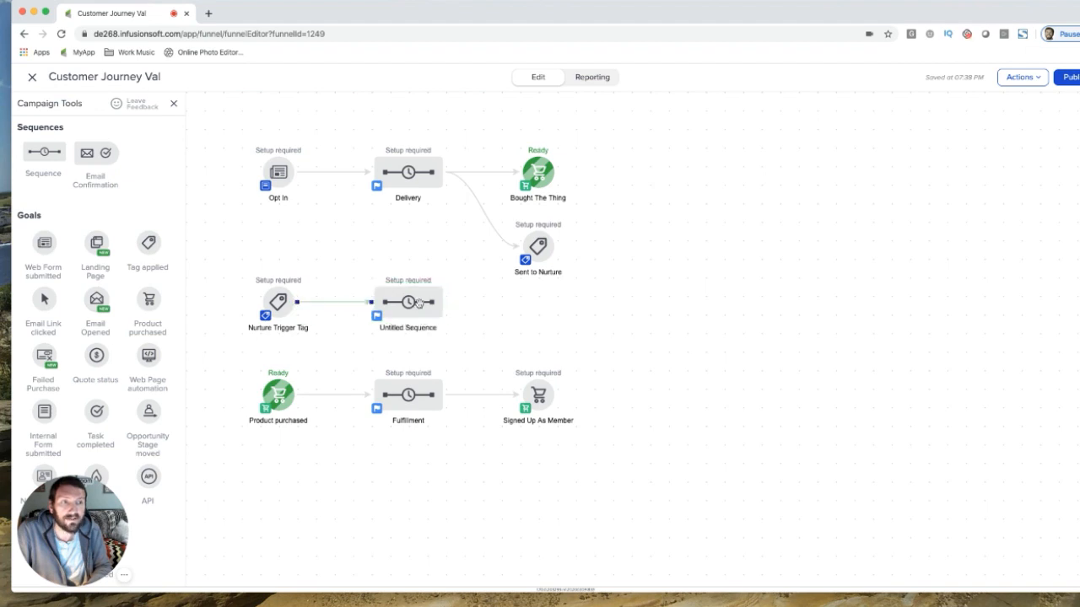
pyautogui.rightClick(271, 393)
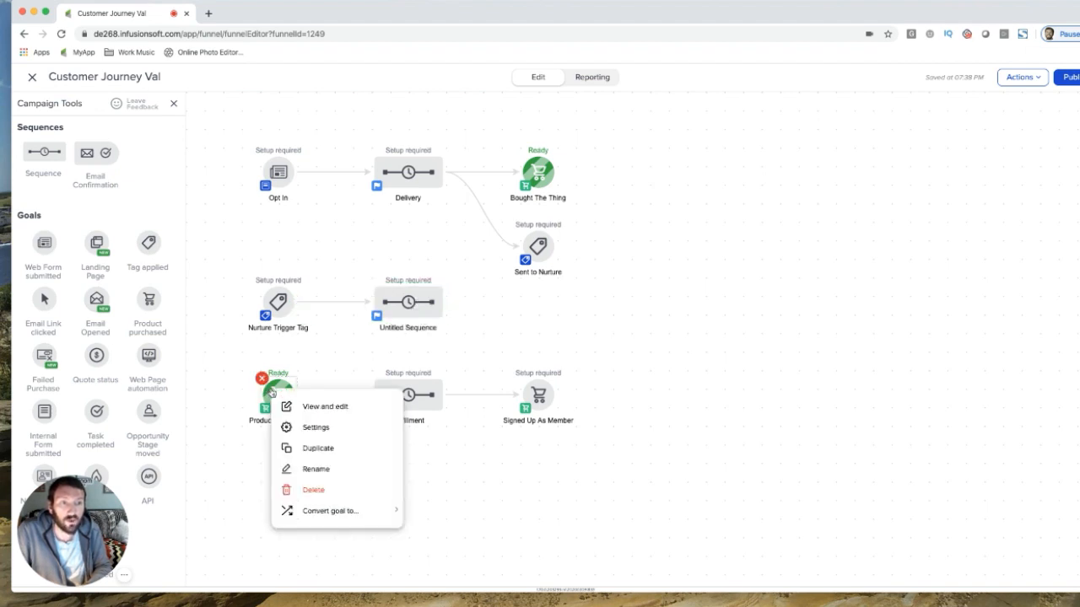
pyautogui.click(319, 448)
pyautogui.moveTo(298, 412); pyautogui.dragTo(531, 300)
pyautogui.moveTo(445, 302); pyautogui.dragTo(537, 304)
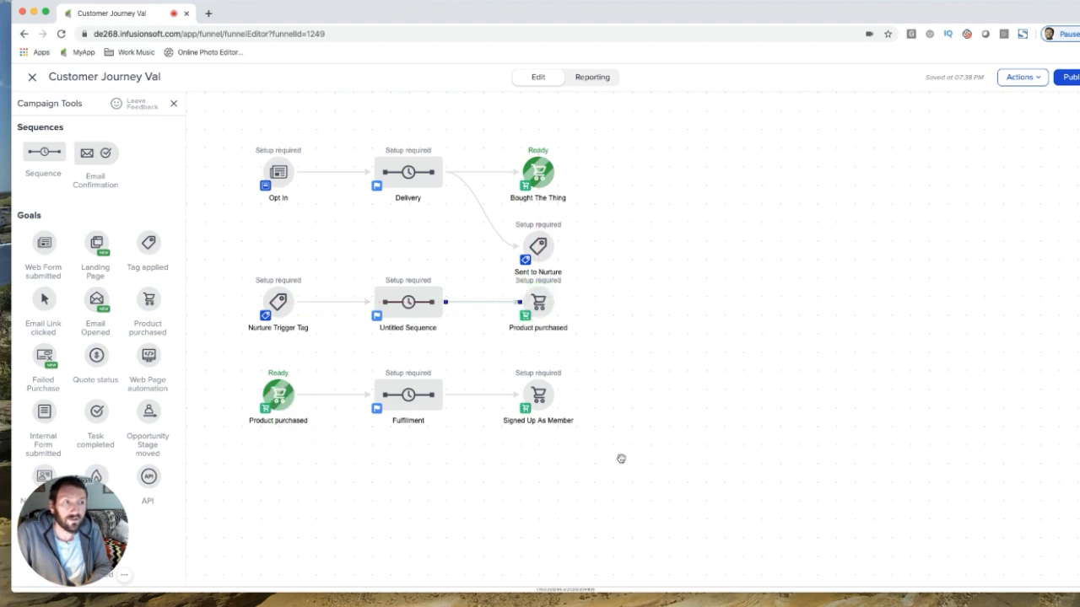
# - Move the nurture and fulfillment rows down together to leave more space below Sent to Nurture
pyautogui.moveTo(621, 459); pyautogui.dragTo(225, 251)
pyautogui.moveTo(422, 295); pyautogui.dragTo(421, 333)
pyautogui.click(405, 263)
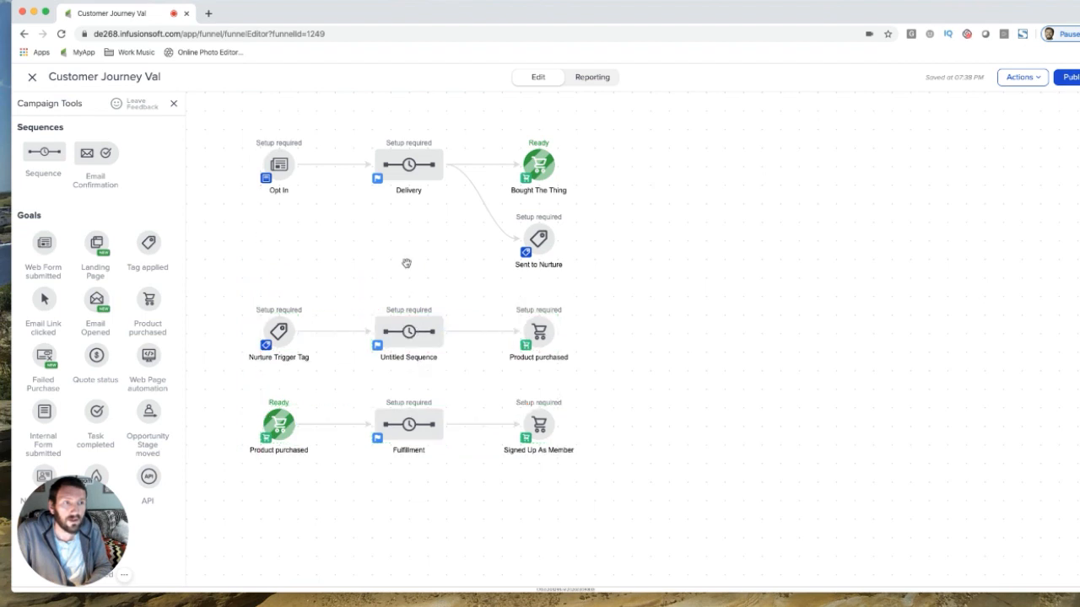
# - Rename the untitled sequence in the middle row as "Nurture Process"
pyautogui.click(404, 358)
pyautogui.write('Nurture')
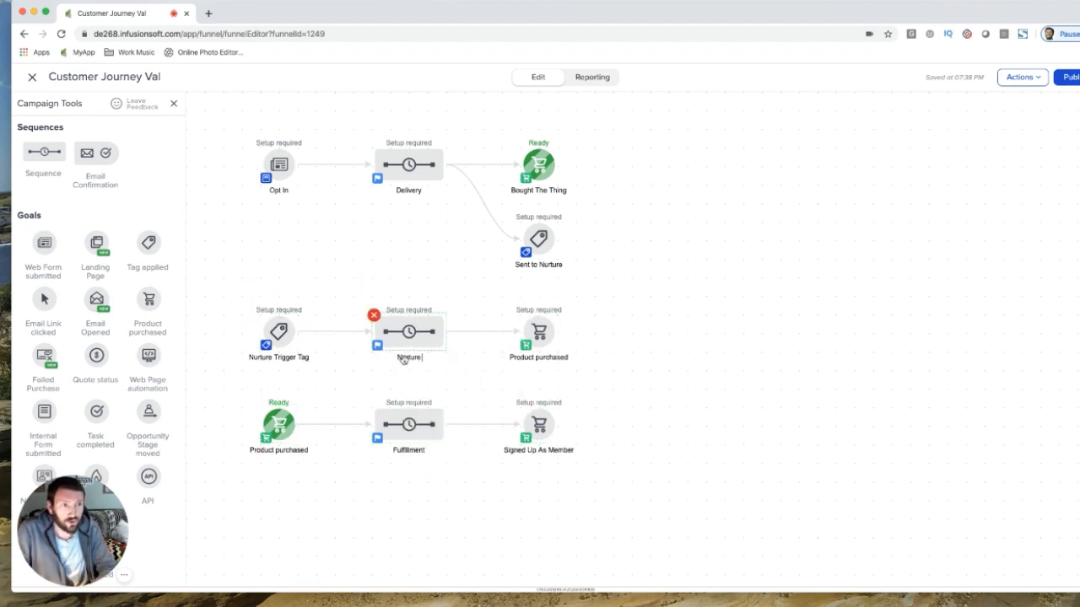
pyautogui.write(' Process')
pyautogui.click(370, 240)
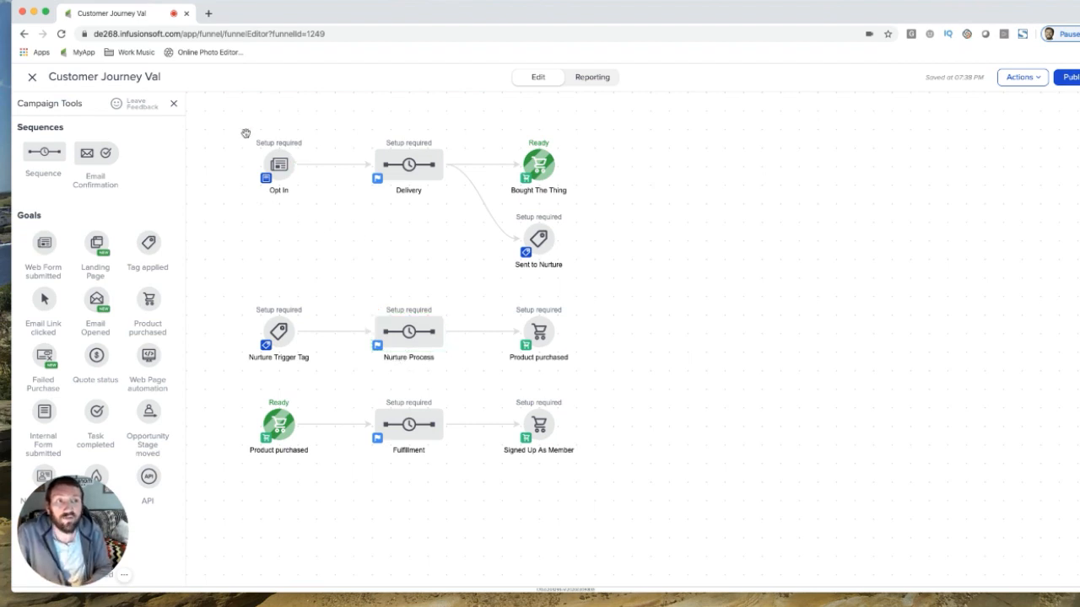
pyautogui.moveTo(217, 120); pyautogui.dragTo(615, 276)
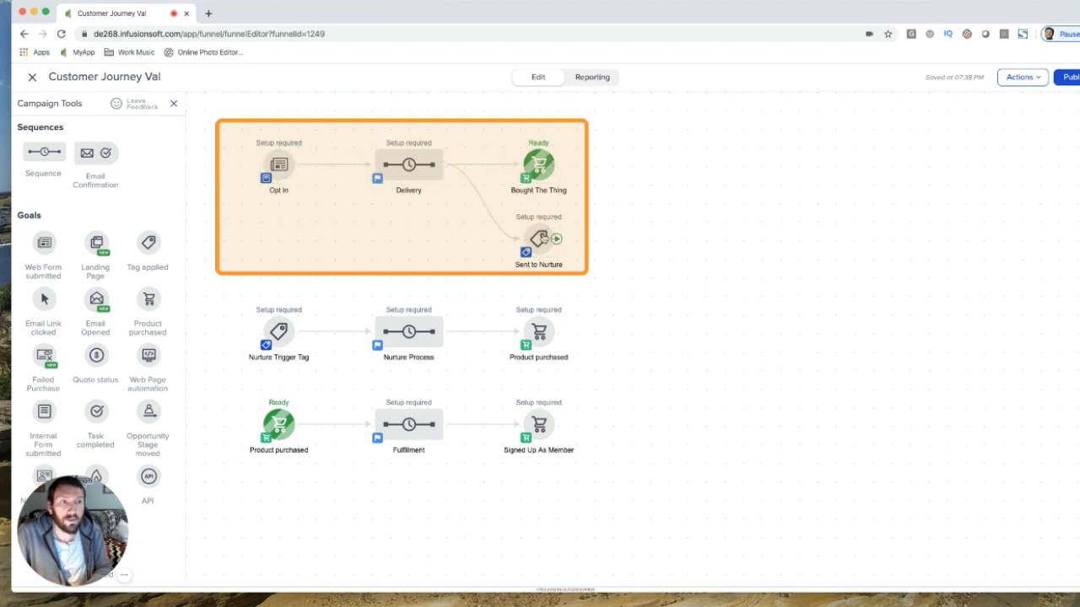
pyautogui.rightClick(543, 240)
pyautogui.click(244, 286)
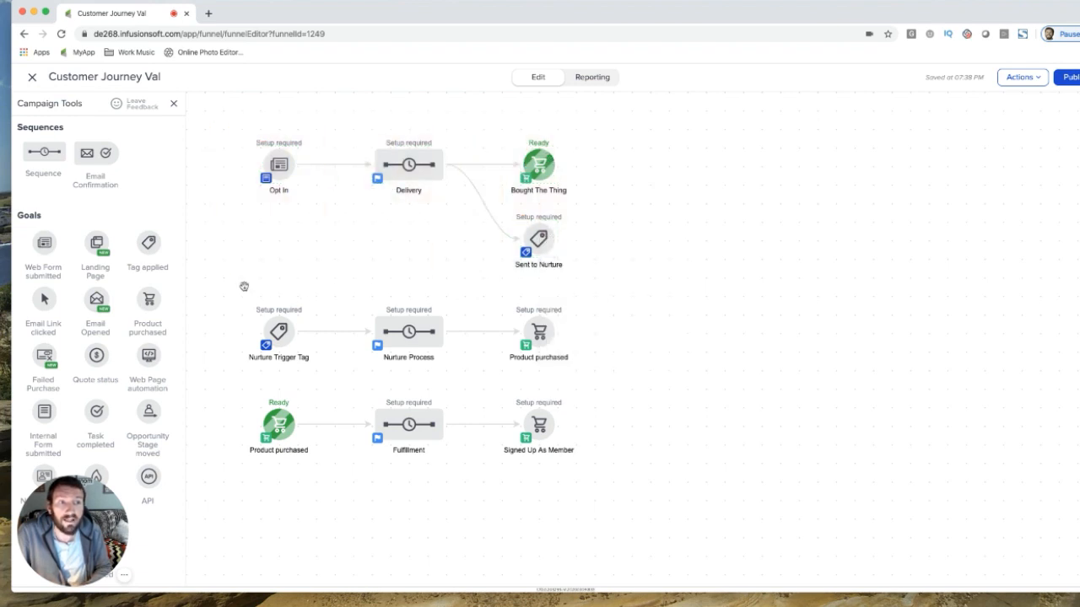
pyautogui.moveTo(228, 290); pyautogui.dragTo(580, 384)
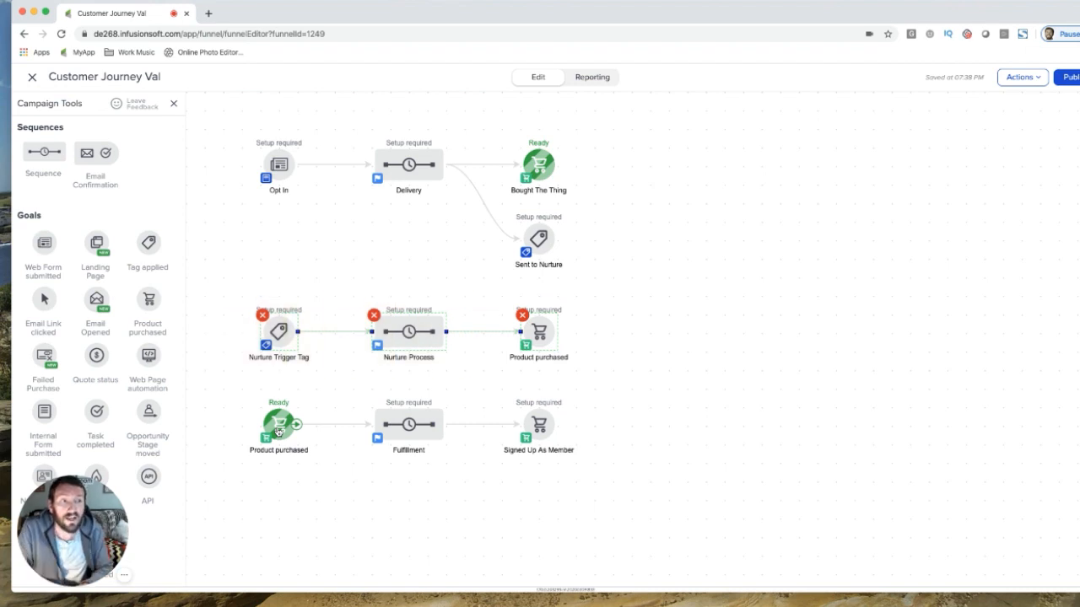
pyautogui.click(352, 340)
pyautogui.moveTo(354, 300); pyautogui.dragTo(464, 372)
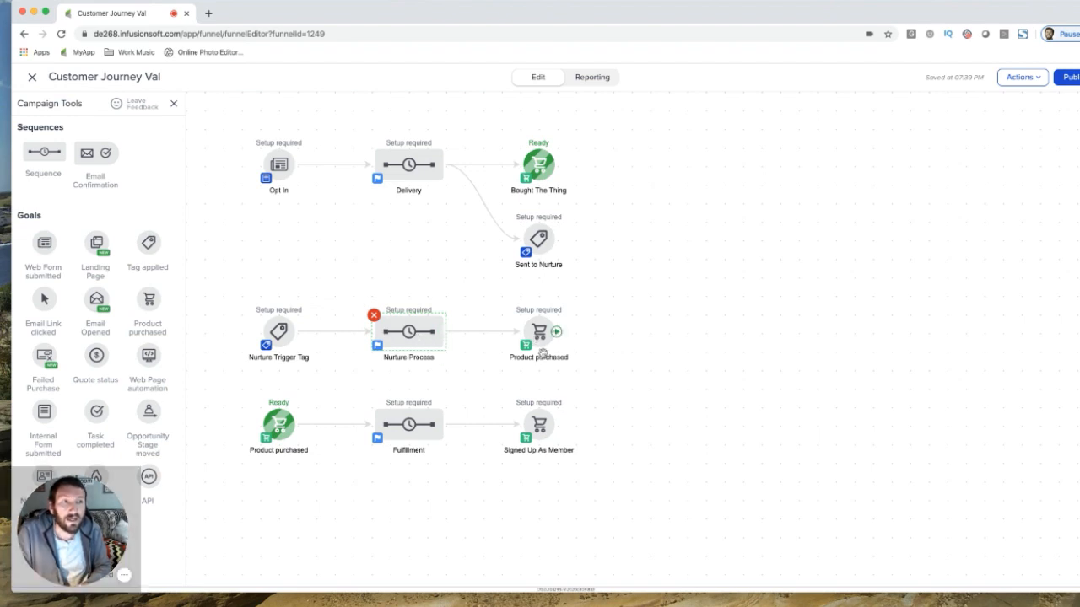
# - Save the Product purchased goal after Nurture Process as a Specific Product Purchase of "A - Test Product"
pyautogui.doubleClick(541, 338)
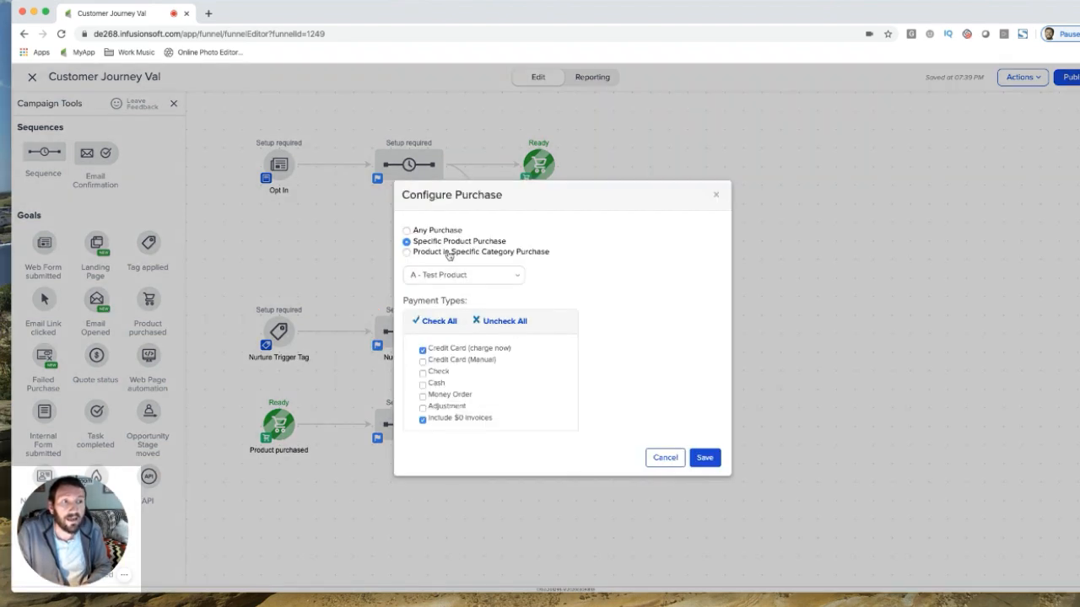
pyautogui.click(705, 458)
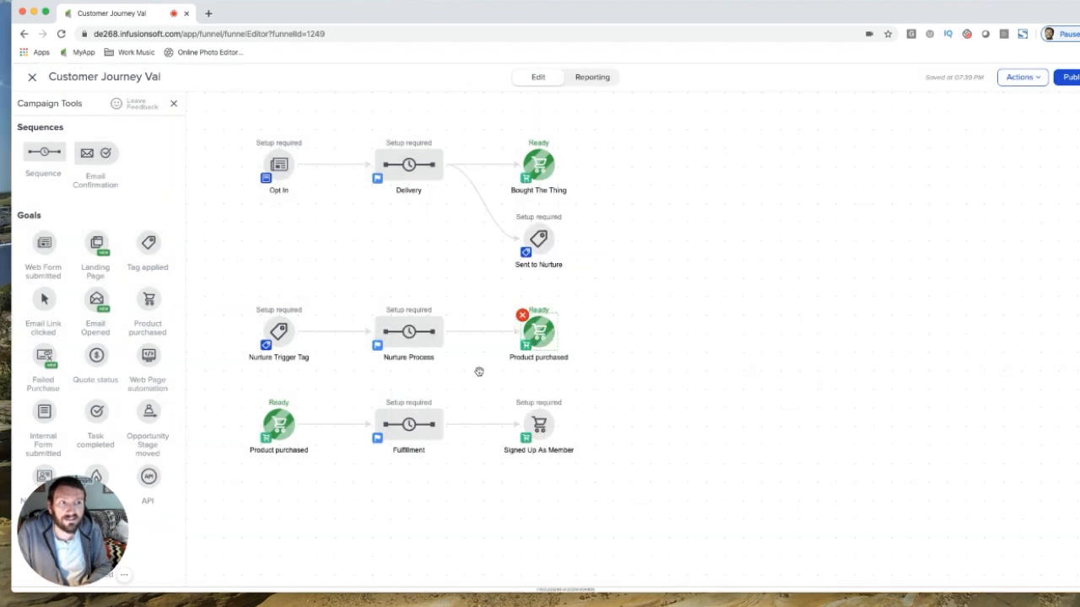
pyautogui.moveTo(478, 374); pyautogui.dragTo(223, 311)
pyautogui.moveTo(563, 289); pyautogui.dragTo(196, 120)
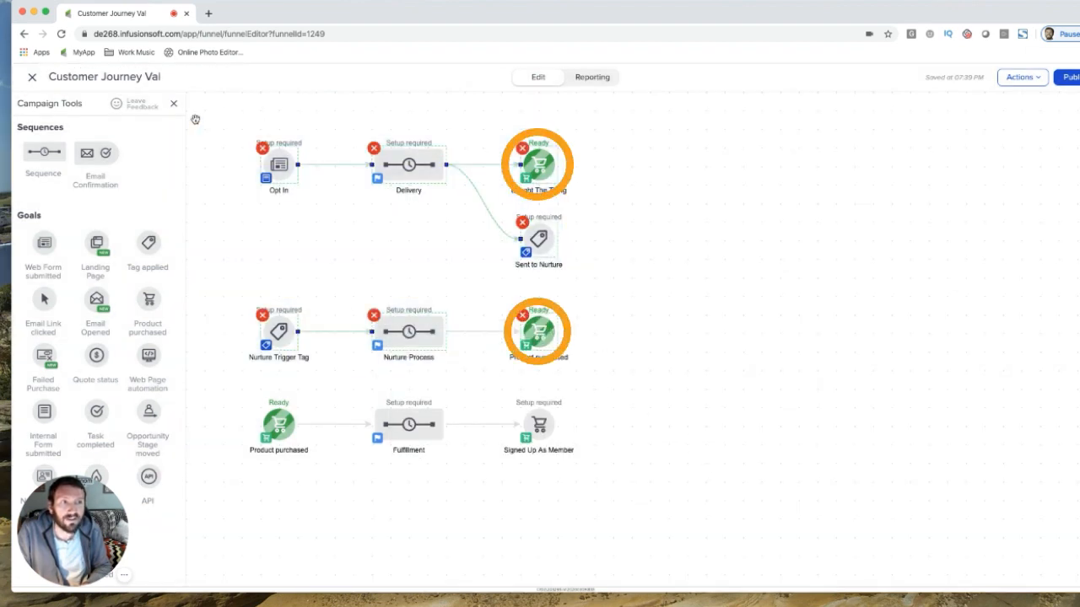
pyautogui.moveTo(227, 398); pyautogui.dragTo(619, 513)
pyautogui.click(619, 513)
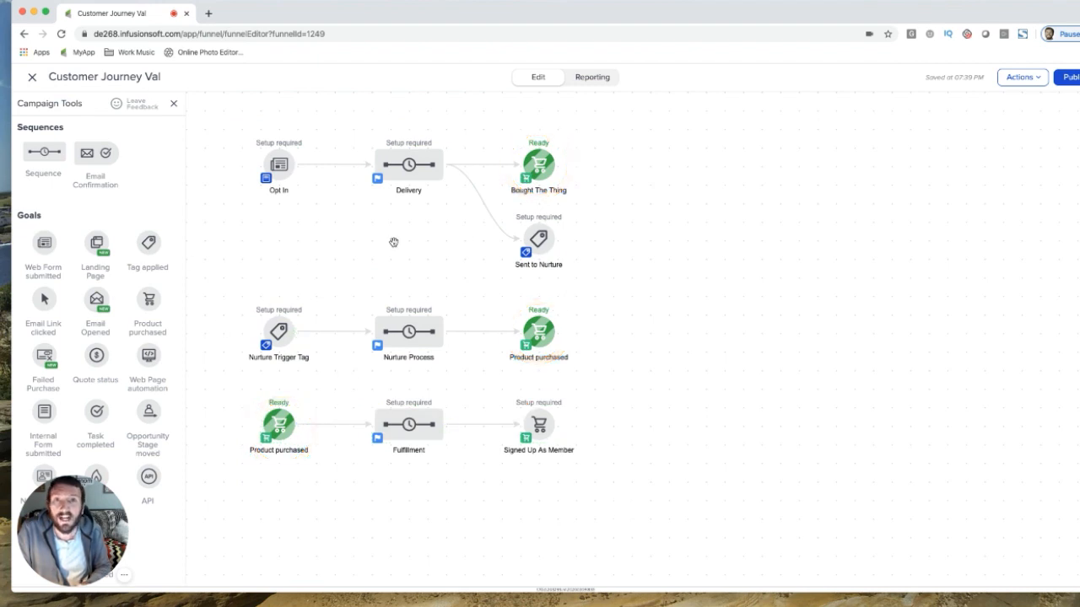
pyautogui.moveTo(232, 112); pyautogui.dragTo(613, 291)
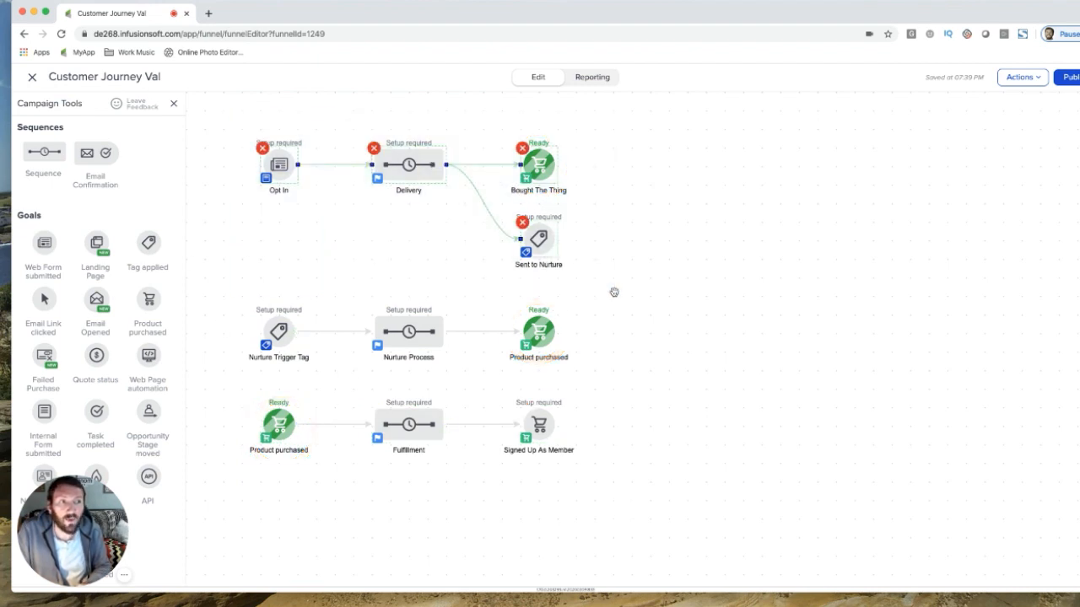
pyautogui.click(345, 270)
pyautogui.moveTo(223, 279); pyautogui.dragTo(636, 398)
pyautogui.click(499, 398)
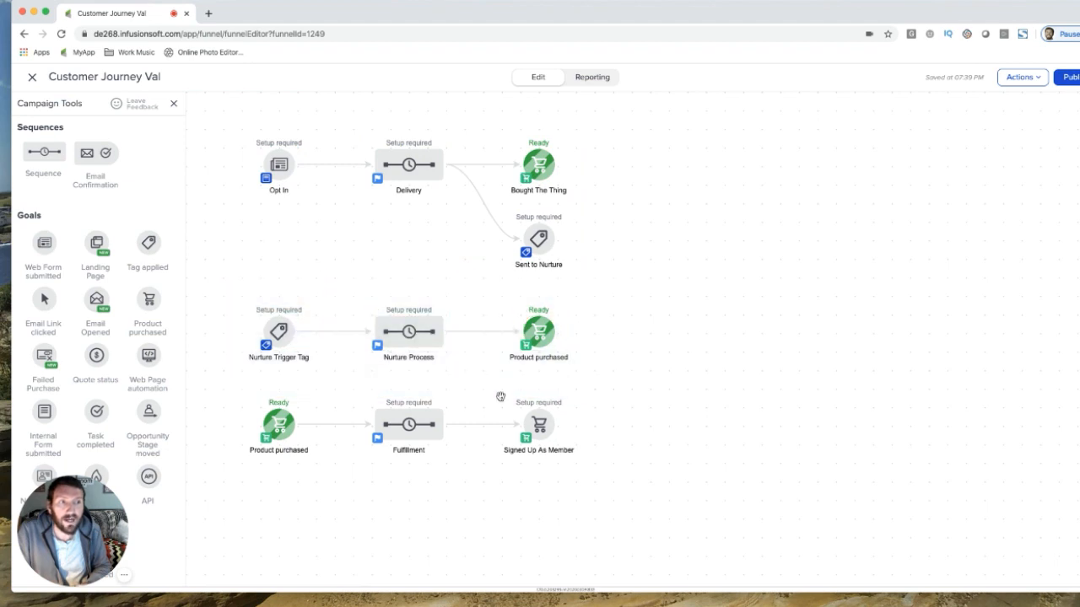
pyautogui.moveTo(234, 379); pyautogui.dragTo(684, 536)
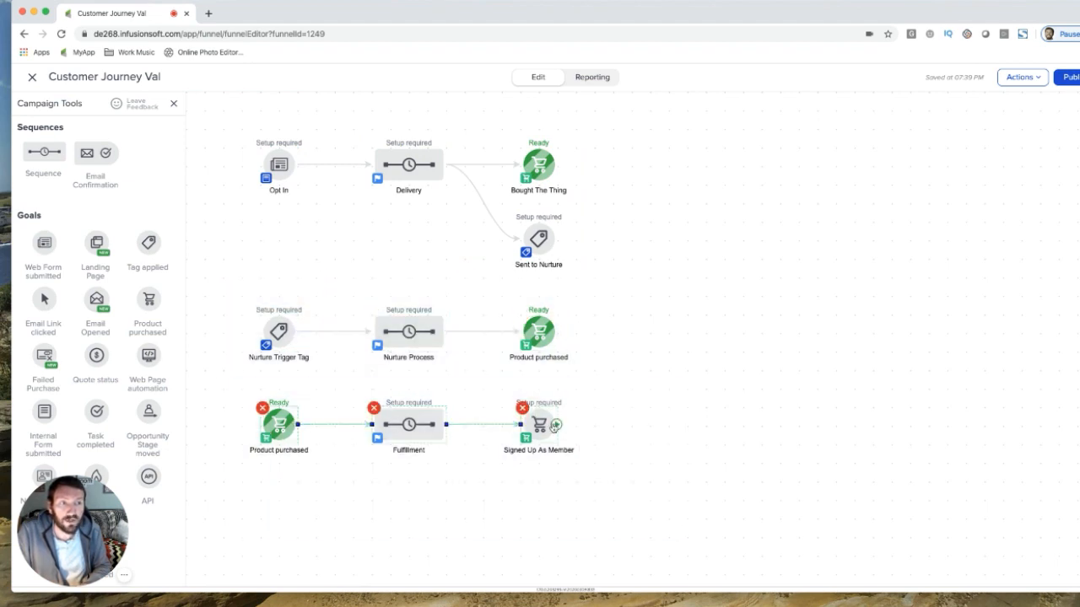
pyautogui.moveTo(583, 367); pyautogui.dragTo(215, 114)
pyautogui.click(249, 248)
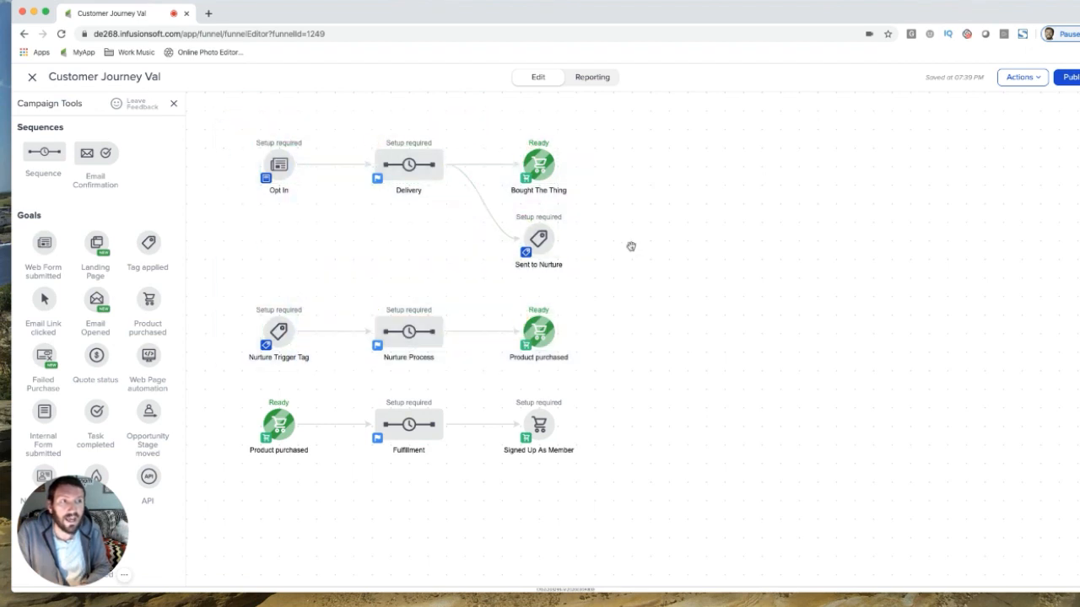
pyautogui.moveTo(595, 279); pyautogui.dragTo(507, 209)
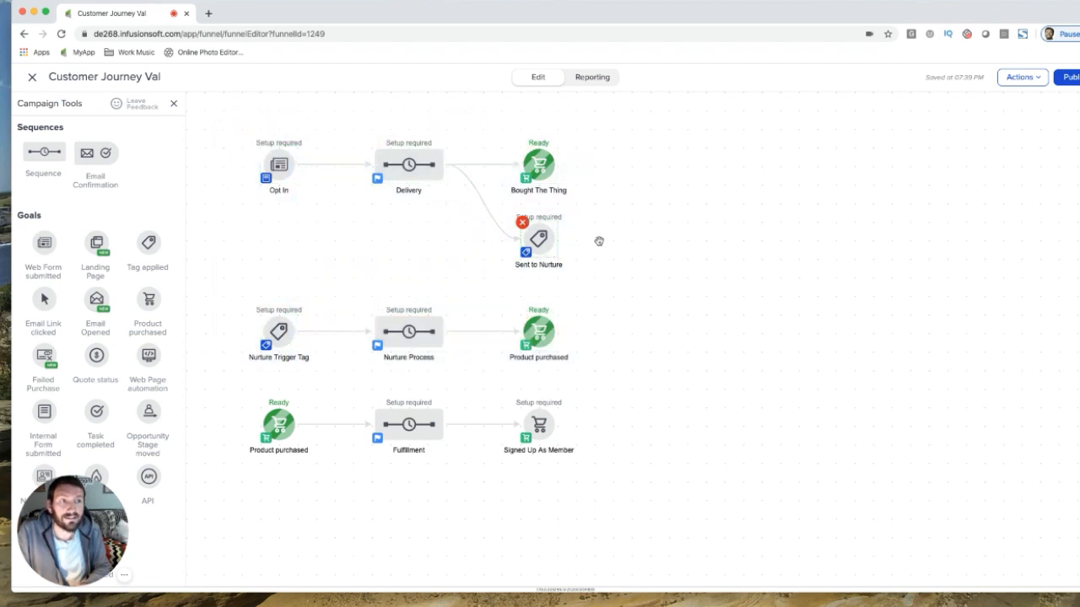
pyautogui.moveTo(625, 269); pyautogui.dragTo(183, 120)
pyautogui.click(197, 181)
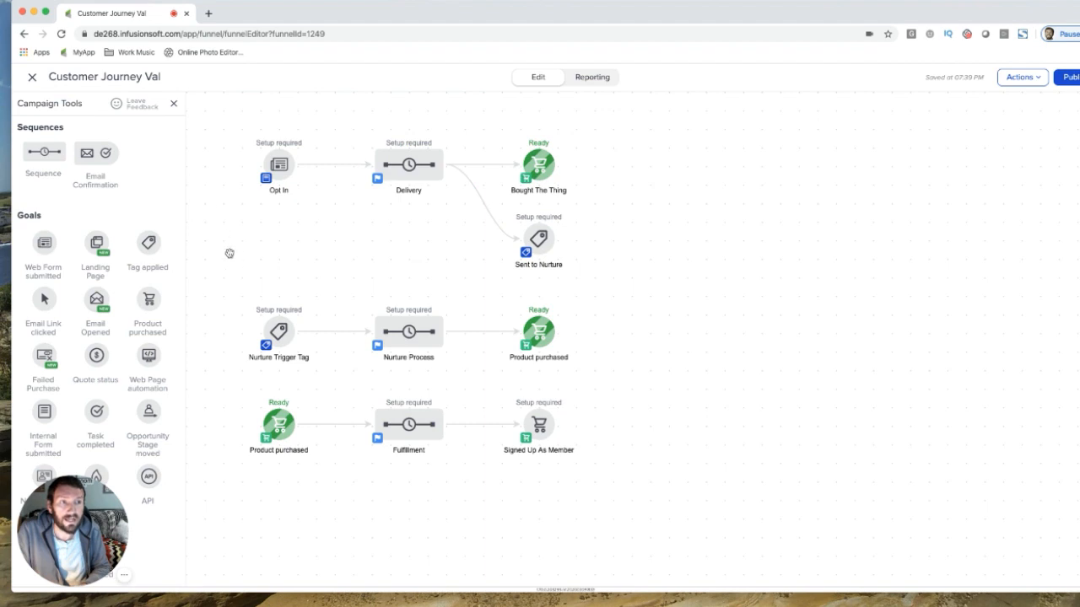
pyautogui.moveTo(212, 309); pyautogui.dragTo(610, 368)
pyautogui.click(611, 367)
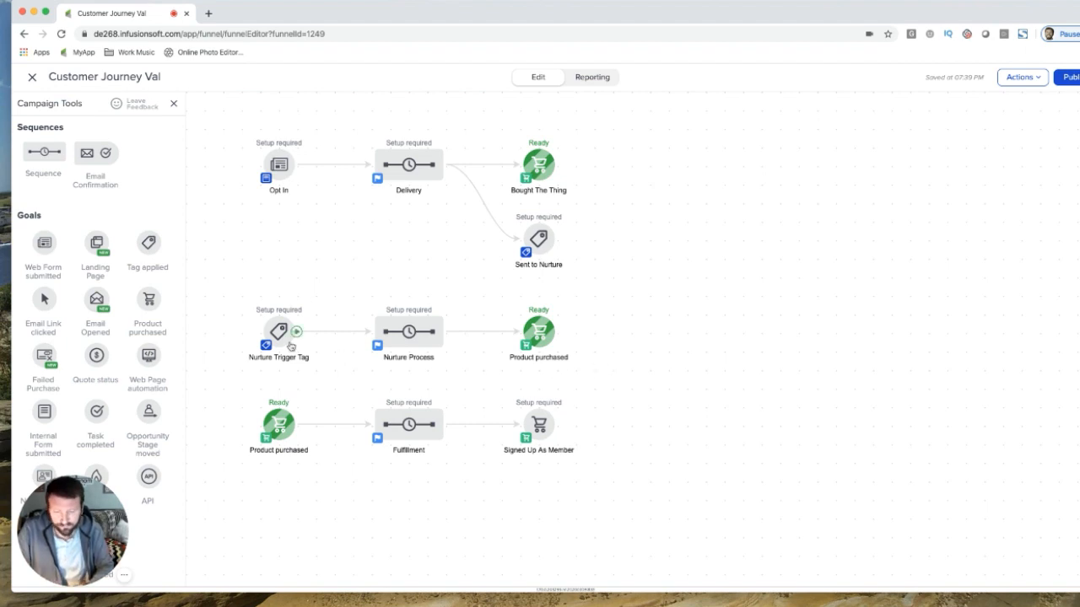
# - Move the nurture row beside Bought The Thing and the fulfillment row after it, so that all three rows form one line
pyautogui.moveTo(233, 296); pyautogui.dragTo(591, 372)
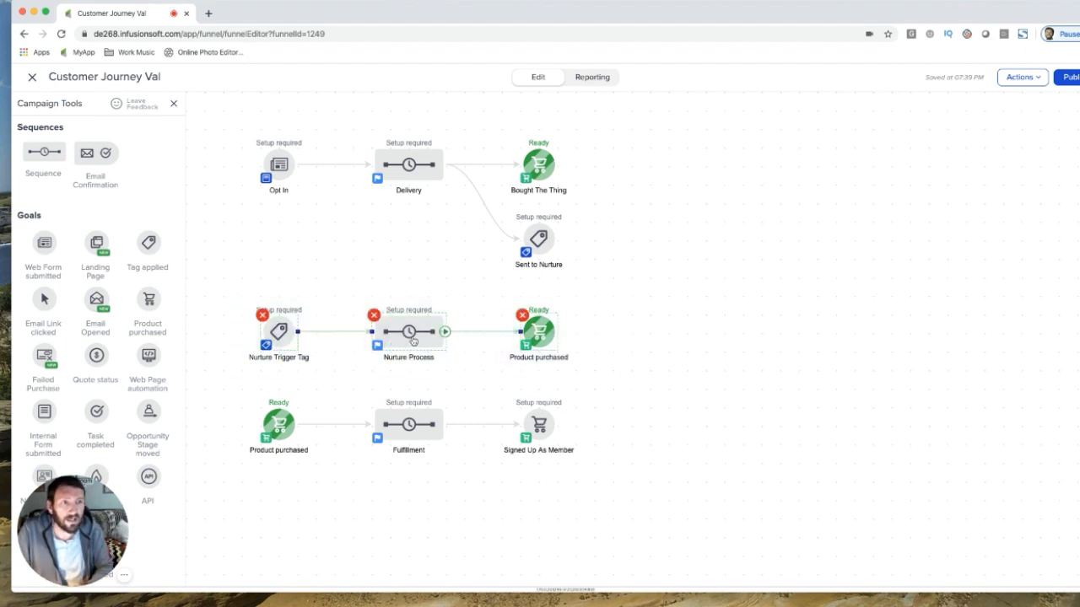
pyautogui.moveTo(408, 333); pyautogui.dragTo(779, 165)
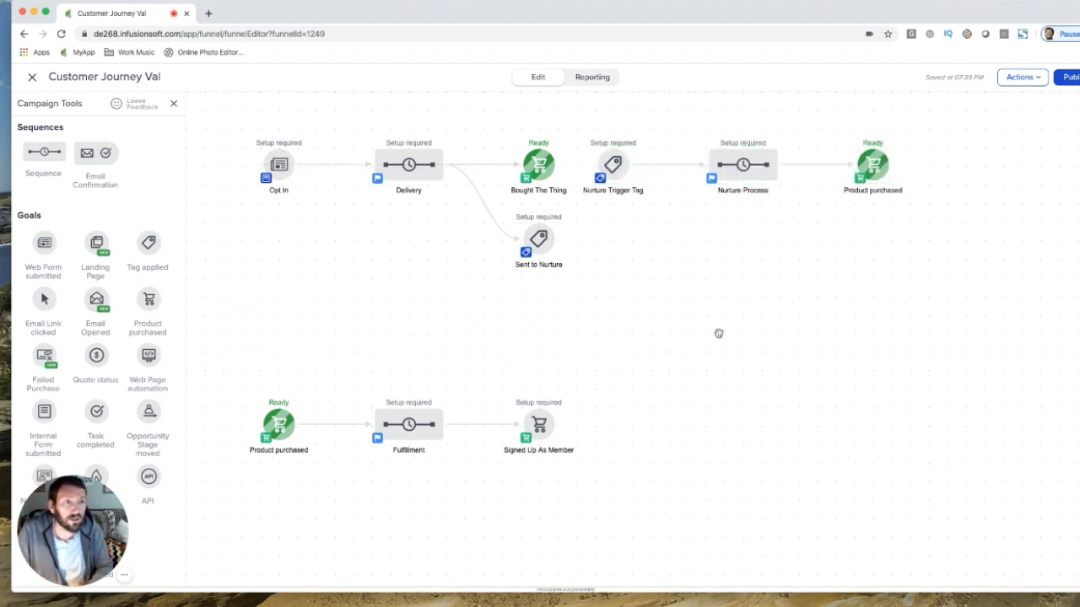
pyautogui.moveTo(247, 387); pyautogui.dragTo(613, 469)
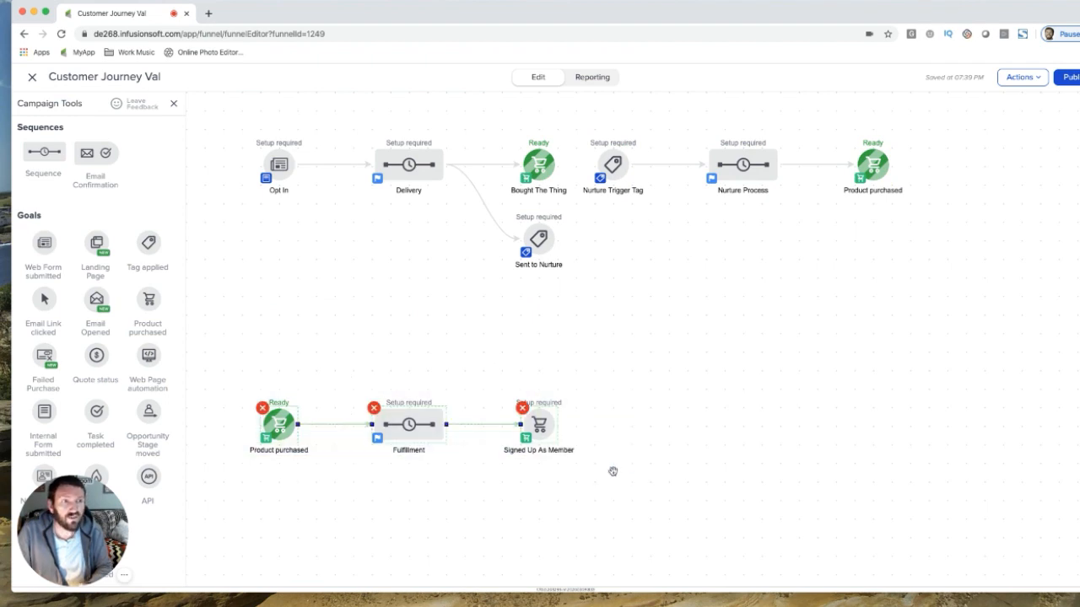
pyautogui.moveTo(414, 432); pyautogui.dragTo(1058, 166)
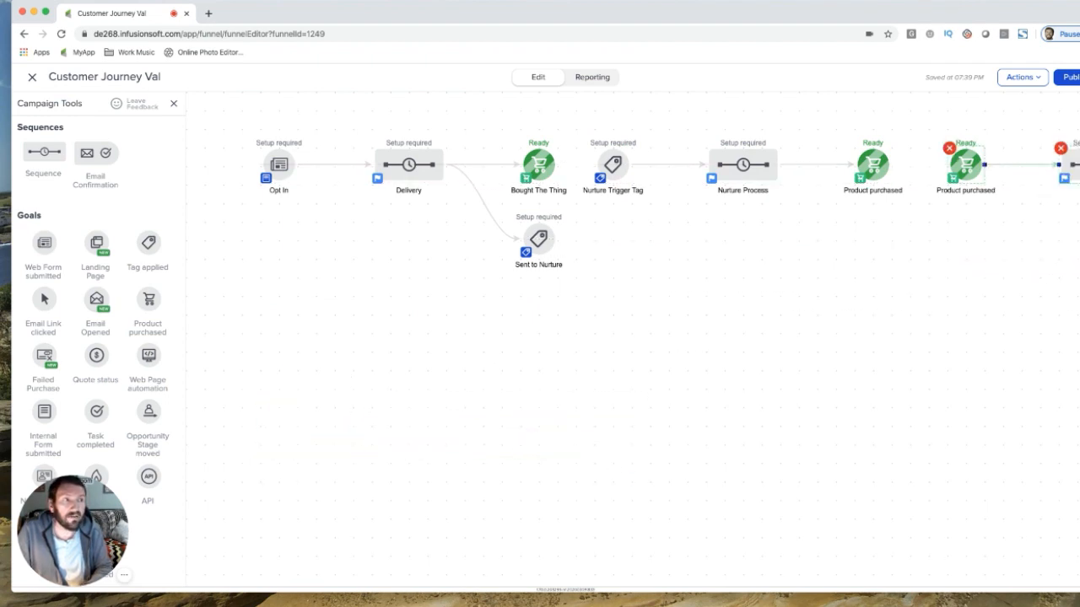
pyautogui.click(996, 287)
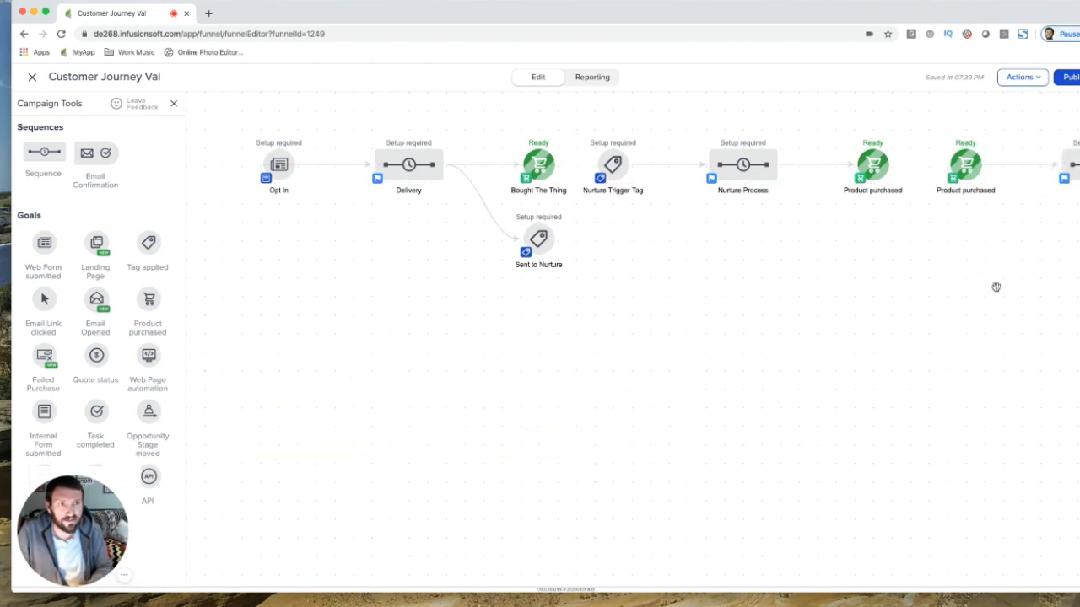
# - Hide the campaign tools and review the single-line journey from Opt In and Delivery to the purchase-triggered Fulfillment segment
pyautogui.click(173, 104)
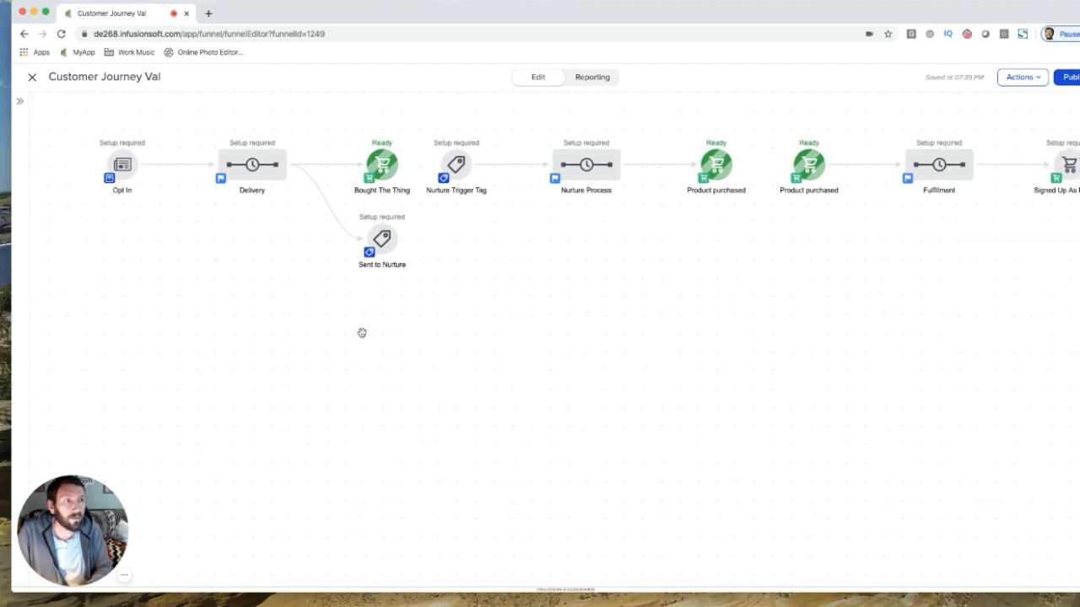
pyautogui.moveTo(362, 333); pyautogui.dragTo(328, 343)
pyautogui.moveTo(48, 128); pyautogui.dragTo(130, 239)
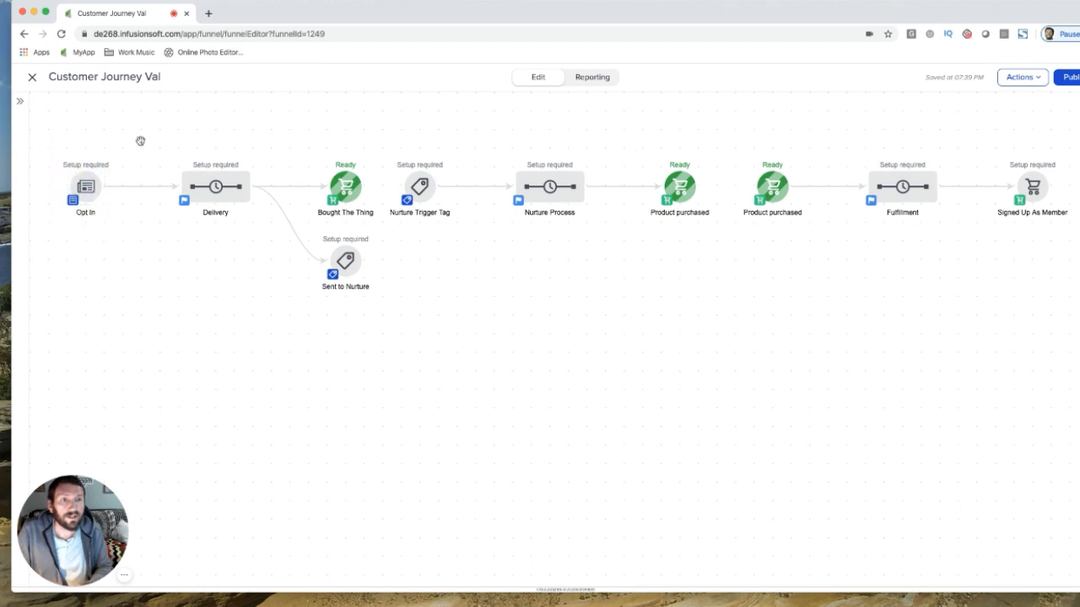
pyautogui.moveTo(138, 130); pyautogui.dragTo(272, 234)
pyautogui.moveTo(306, 156); pyautogui.dragTo(379, 233)
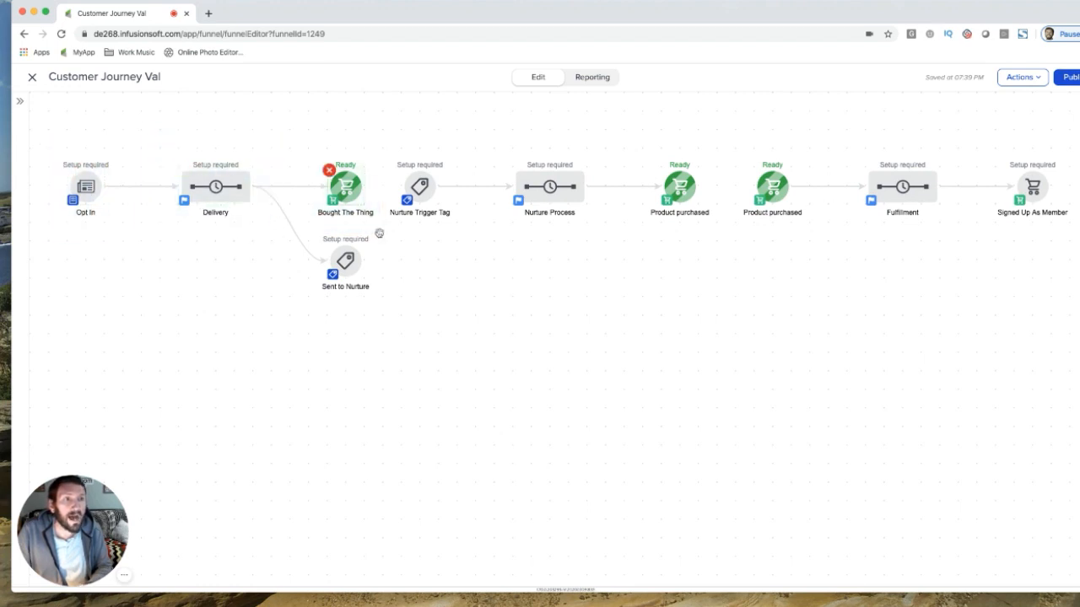
pyautogui.click(777, 268)
pyautogui.moveTo(733, 161); pyautogui.dragTo(823, 262)
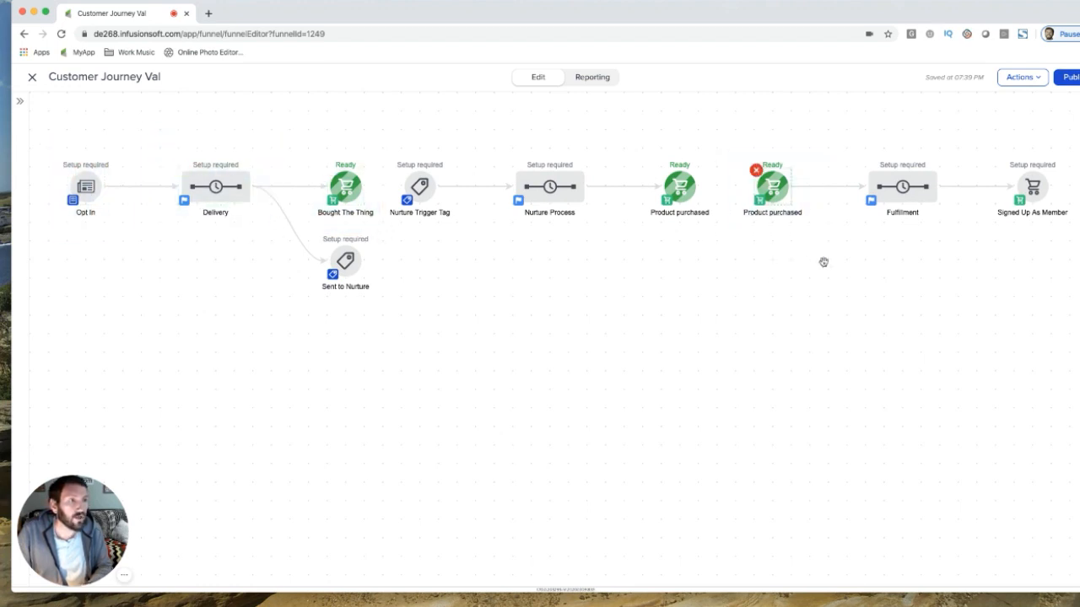
pyautogui.click(823, 263)
pyautogui.moveTo(846, 133); pyautogui.dragTo(1004, 238)
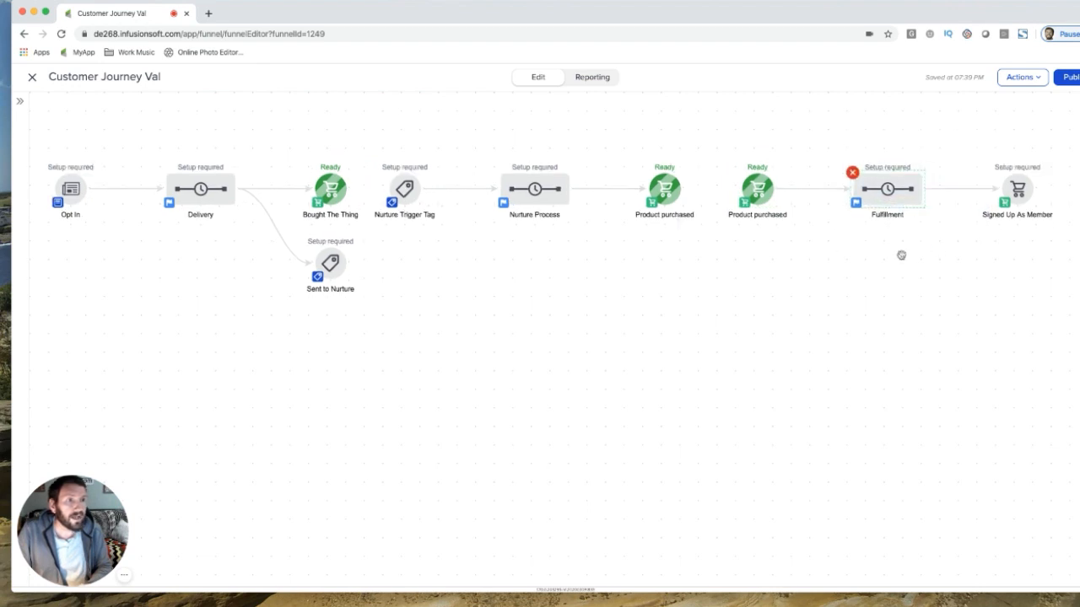
# - Examine the nurture segment from Nurture Trigger Tag to Product purchased, and the full journey from Opt In to Signed Up As Member
pyautogui.moveTo(291, 325); pyautogui.dragTo(388, 216)
pyautogui.click(403, 237)
pyautogui.moveTo(363, 145); pyautogui.dragTo(713, 246)
pyautogui.click(714, 246)
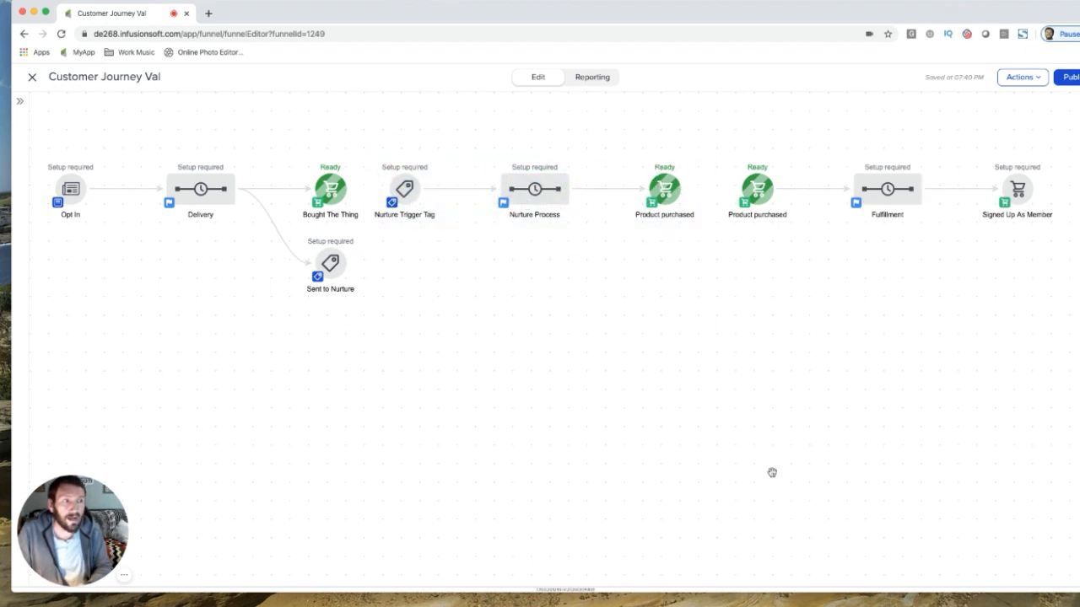
pyautogui.moveTo(689, 410); pyautogui.dragTo(708, 407)
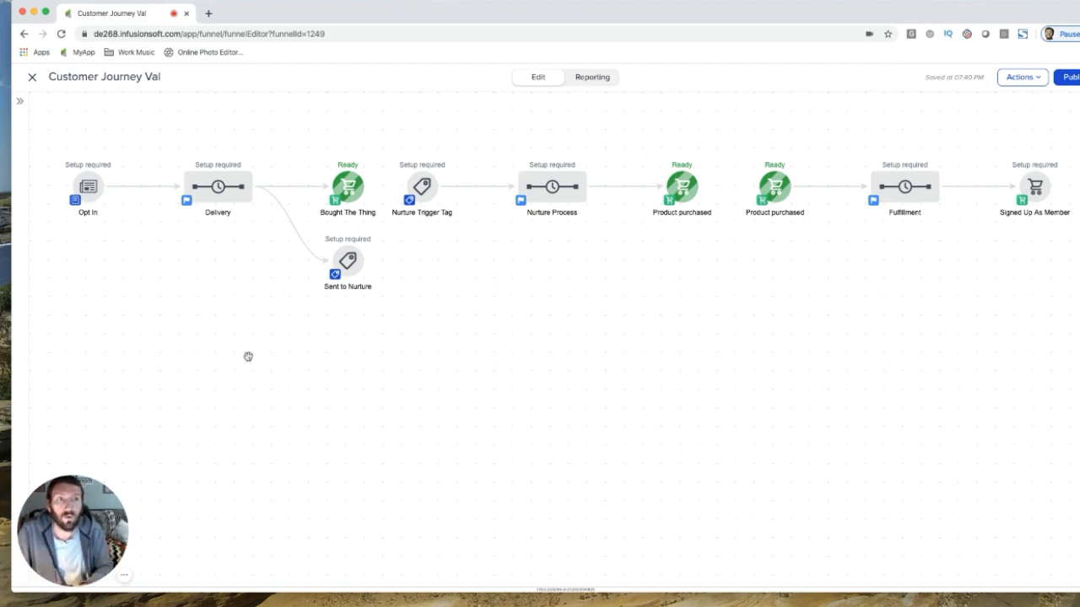
pyautogui.moveTo(56, 132); pyautogui.dragTo(1016, 333)
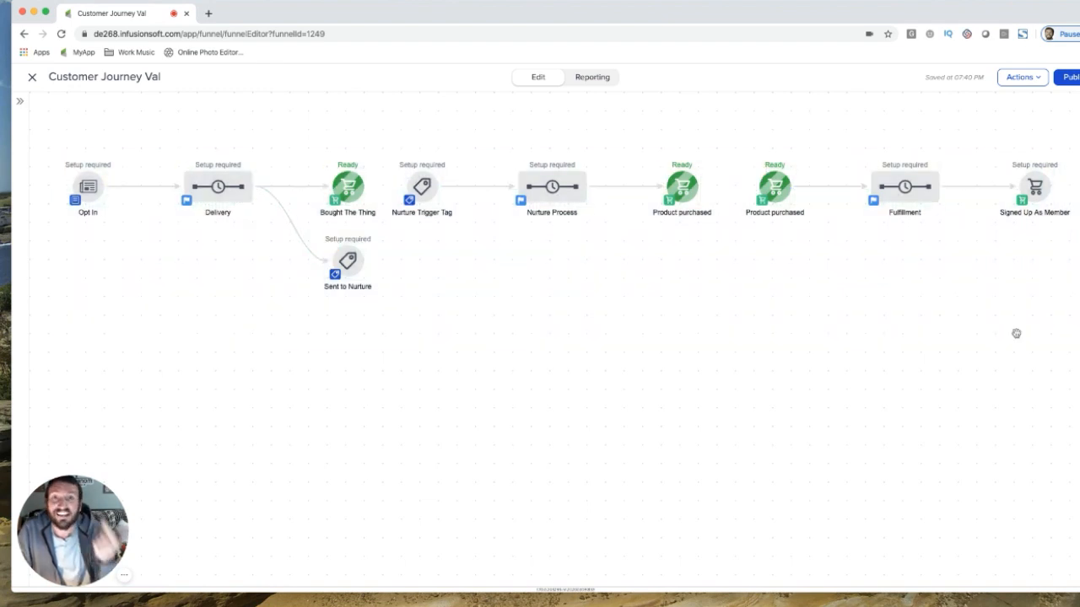